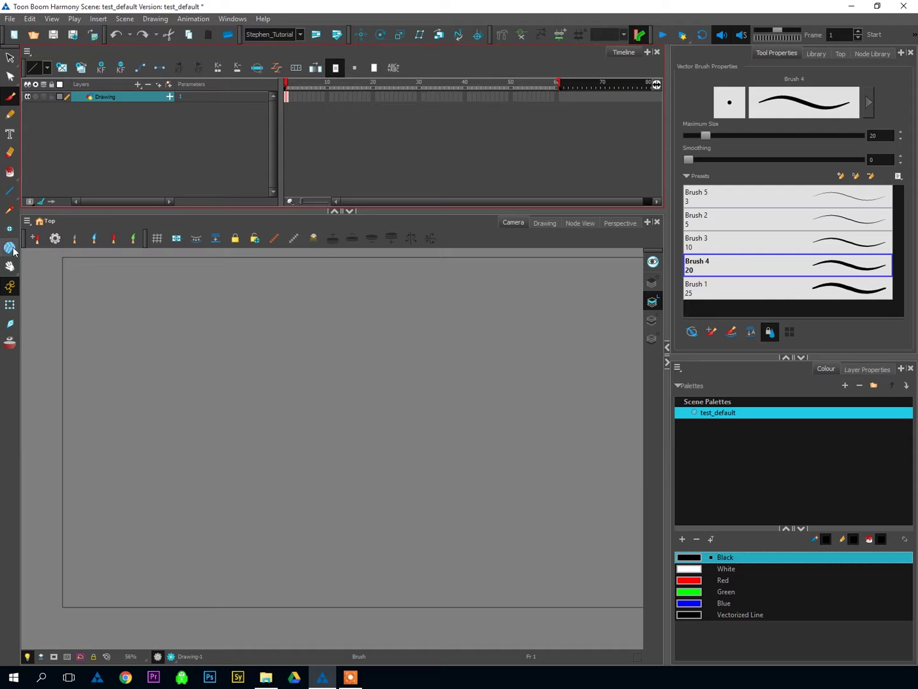
# - Open the Toolbars submenu under the Windows menu
pyautogui.click(234, 20)
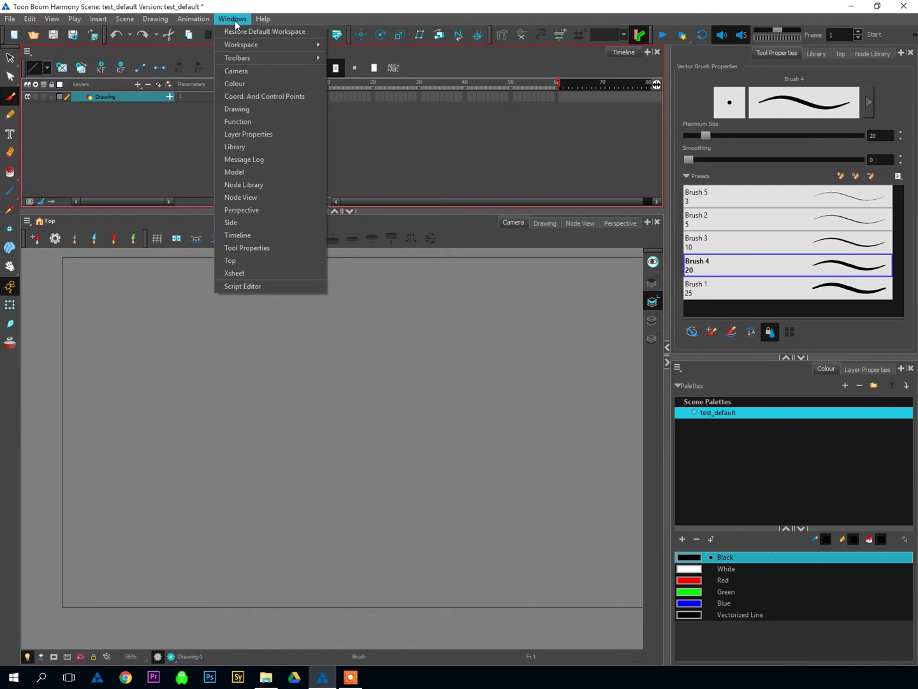
pyautogui.moveTo(289, 60)
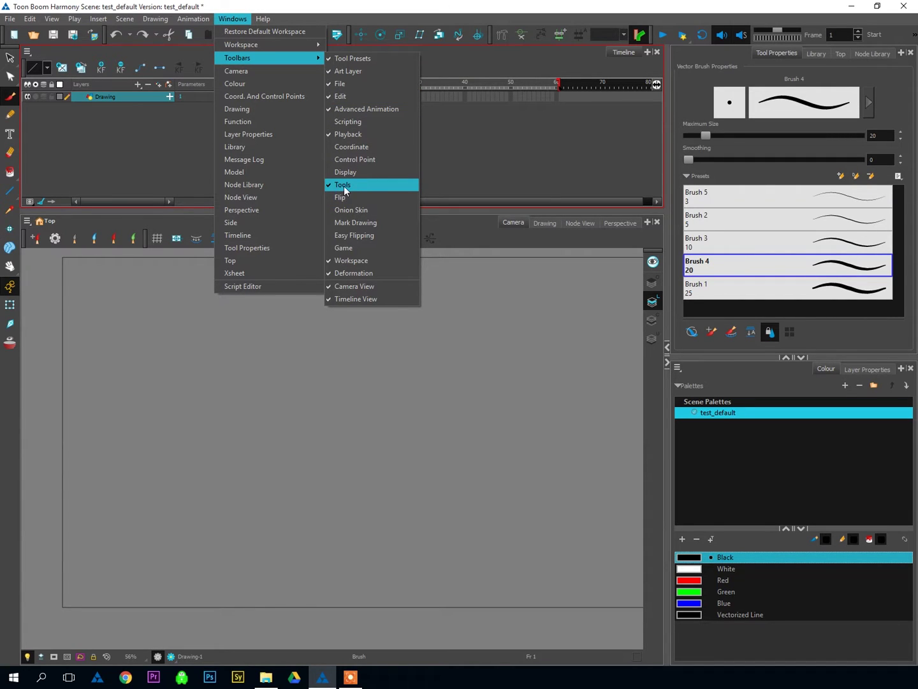
# - Draw a black spiral, a lower looping spiral, a large loop and a figure-eight with the Brush
pyautogui.click(469, 233)
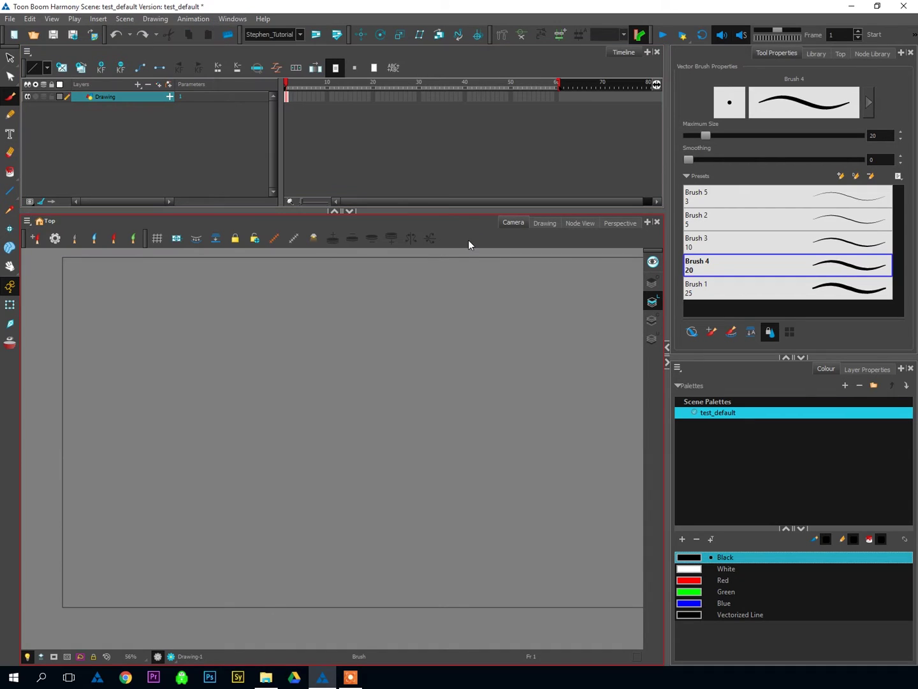
pyautogui.click(9, 97)
pyautogui.moveTo(275, 326)
pyautogui.mouseDown()
pyautogui.moveTo(307, 420)
pyautogui.moveTo(317, 332)
pyautogui.moveTo(376, 325)
pyautogui.moveTo(343, 358)
pyautogui.mouseUp()
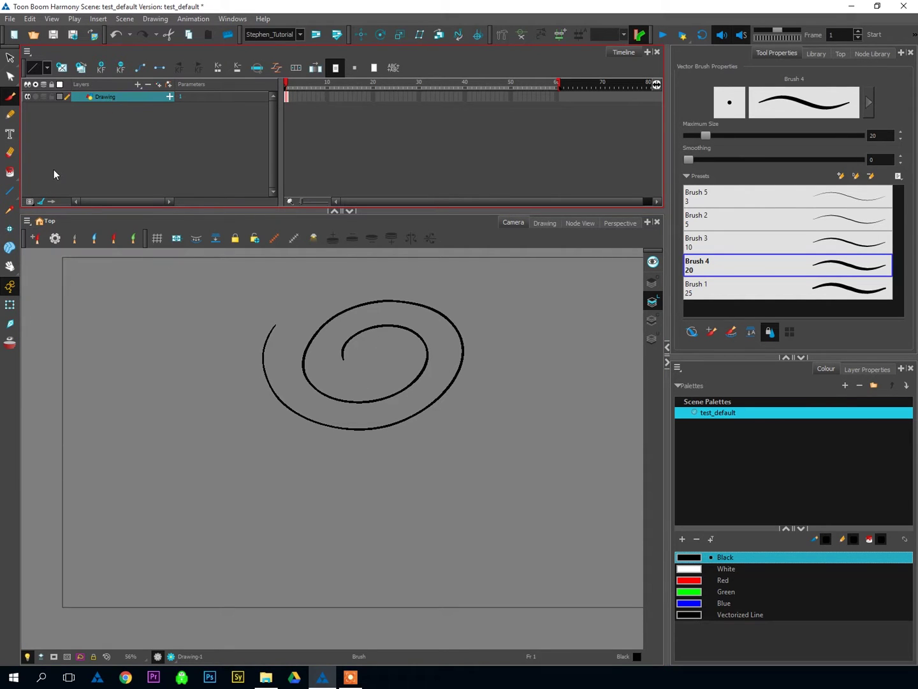
pyautogui.moveTo(524, 315)
pyautogui.mouseDown()
pyautogui.moveTo(540, 437)
pyautogui.moveTo(360, 493)
pyautogui.moveTo(378, 604)
pyautogui.moveTo(553, 505)
pyautogui.moveTo(420, 560)
pyautogui.mouseUp()
pyautogui.moveTo(486, 299)
pyautogui.mouseDown()
pyautogui.moveTo(430, 266)
pyautogui.moveTo(279, 476)
pyautogui.moveTo(481, 384)
pyautogui.mouseUp()
pyautogui.moveTo(130, 289)
pyautogui.mouseDown()
pyautogui.moveTo(165, 349)
pyautogui.moveTo(105, 408)
pyautogui.moveTo(121, 273)
pyautogui.moveTo(125, 348)
pyautogui.mouseUp()
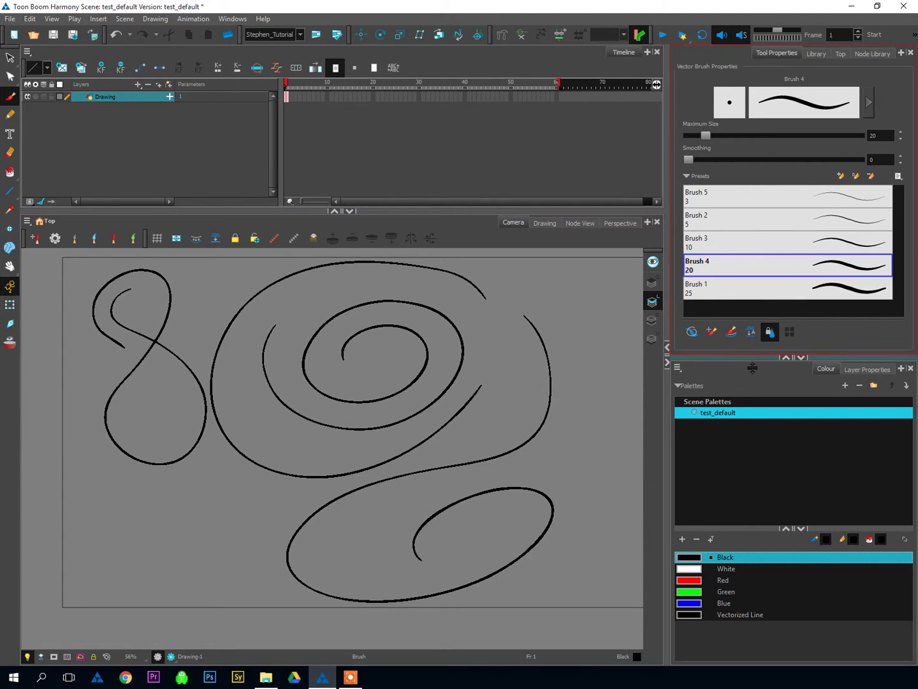
pyautogui.moveTo(748, 362); pyautogui.dragTo(749, 372)
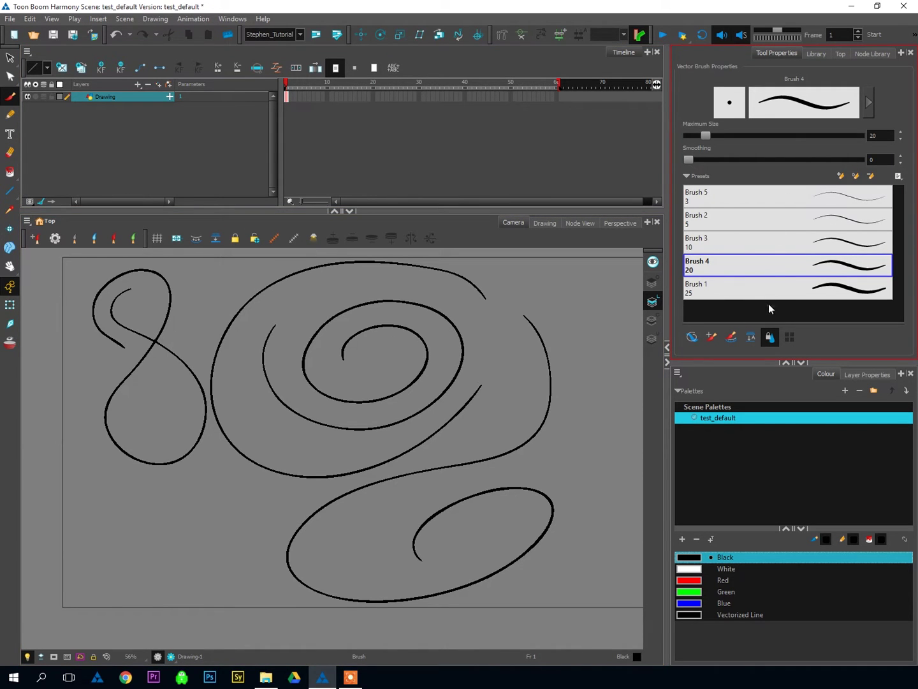
# - Test strokes with Brush 1 (size 25), Brush 2 (size 5) and Brush 3 (size 10)
pyautogui.click(738, 287)
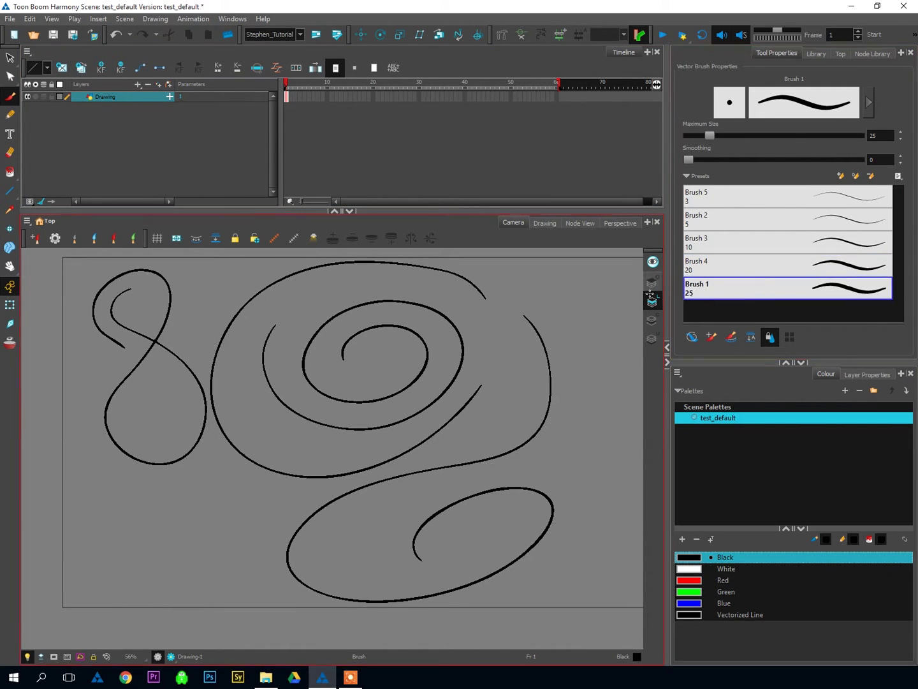
pyautogui.moveTo(599, 286)
pyautogui.mouseDown()
pyautogui.moveTo(569, 315)
pyautogui.moveTo(564, 440)
pyautogui.mouseUp()
pyautogui.click(738, 219)
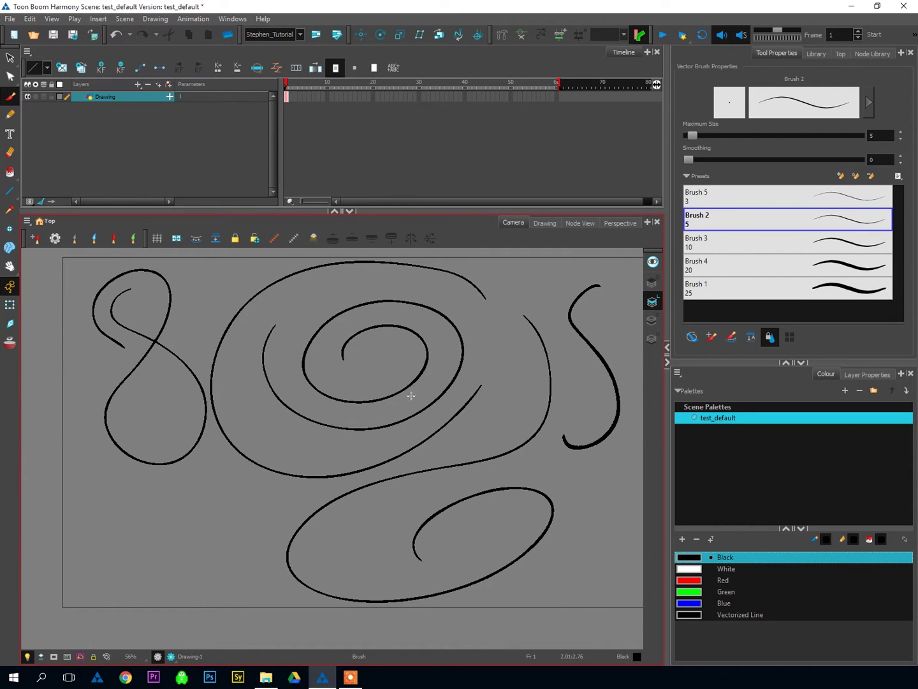
pyautogui.moveTo(507, 348)
pyautogui.mouseDown()
pyautogui.moveTo(528, 354)
pyautogui.moveTo(510, 346)
pyautogui.mouseUp()
pyautogui.click(738, 242)
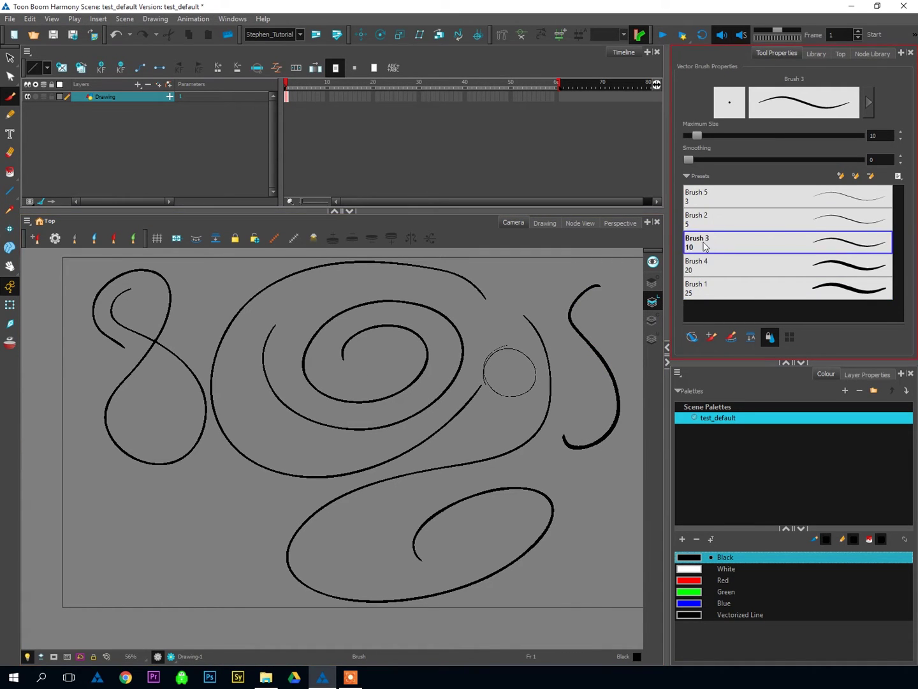
pyautogui.moveTo(546, 270); pyautogui.dragTo(533, 281)
# - Draw test loops in White, Red and Blue from the colour swatches
pyautogui.moveTo(731, 371); pyautogui.dragTo(731, 333)
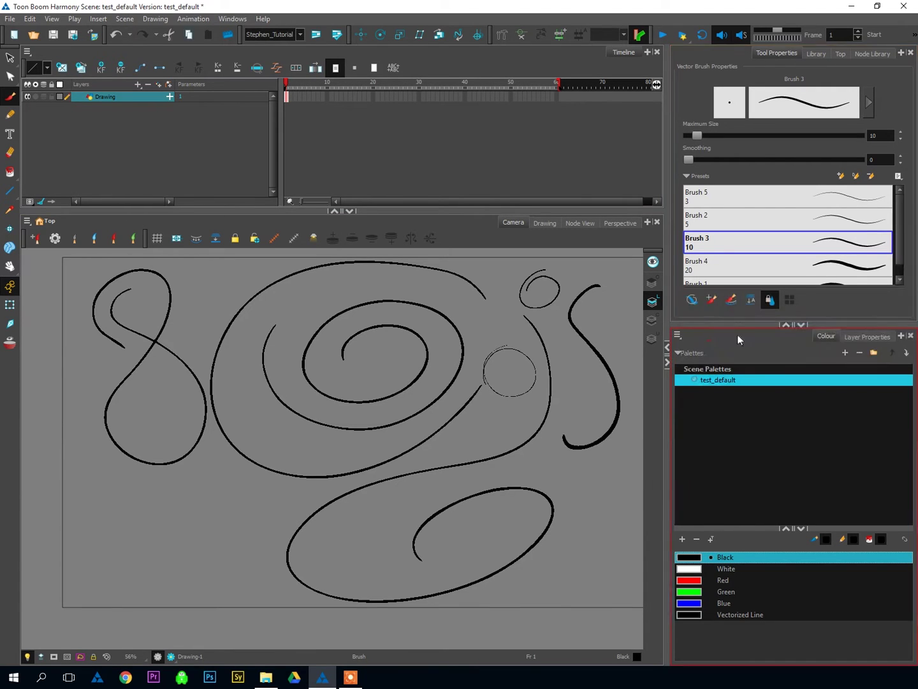
pyautogui.moveTo(743, 539); pyautogui.dragTo(734, 422)
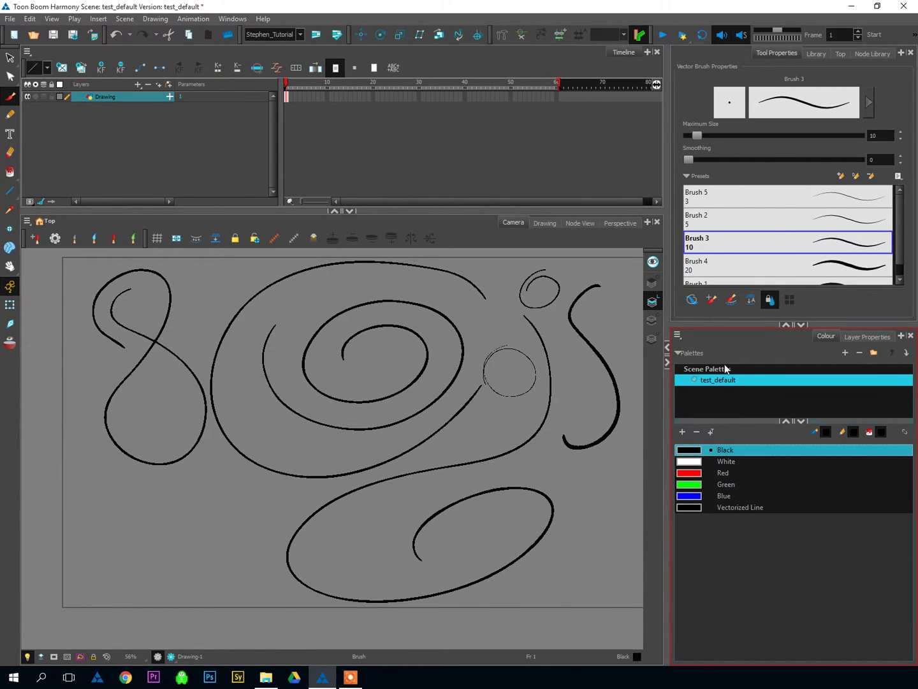
pyautogui.click(690, 464)
pyautogui.moveTo(445, 348)
pyautogui.mouseDown()
pyautogui.moveTo(391, 410)
pyautogui.moveTo(410, 396)
pyautogui.moveTo(405, 429)
pyautogui.mouseUp()
pyautogui.click(685, 473)
pyautogui.moveTo(261, 350)
pyautogui.mouseDown()
pyautogui.moveTo(231, 368)
pyautogui.moveTo(296, 373)
pyautogui.moveTo(266, 426)
pyautogui.mouseUp()
pyautogui.click(690, 496)
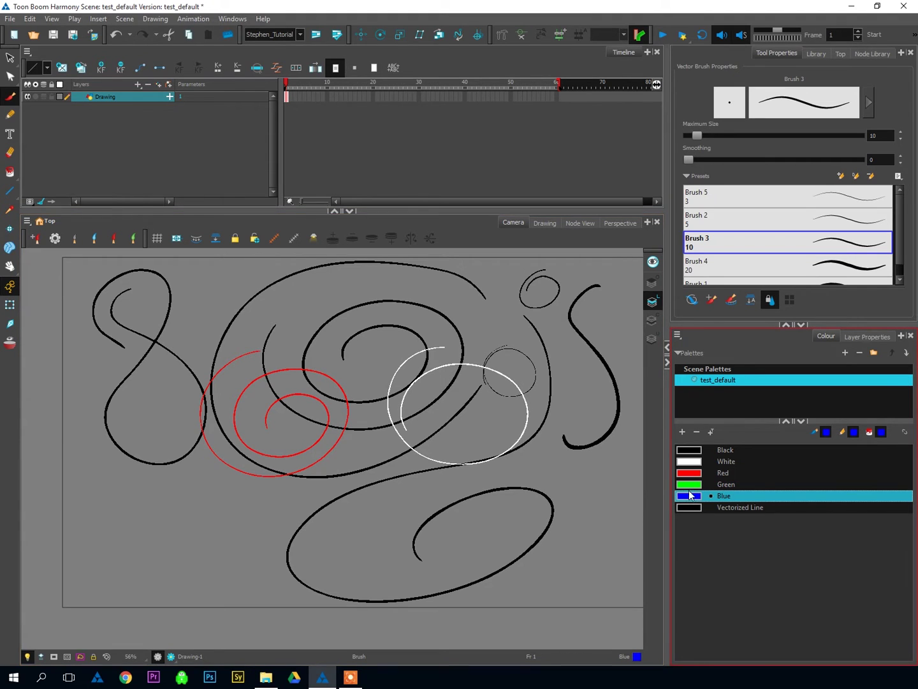
pyautogui.moveTo(518, 351); pyautogui.dragTo(536, 394)
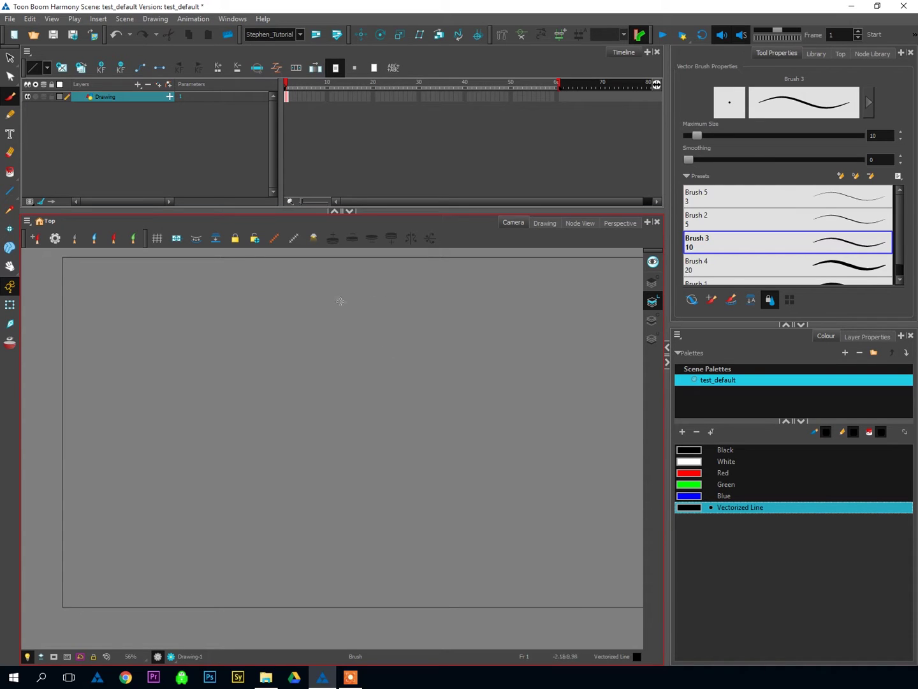
pyautogui.moveTo(341, 301)
pyautogui.mouseDown()
pyautogui.moveTo(451, 338)
pyautogui.moveTo(386, 393)
pyautogui.mouseUp()
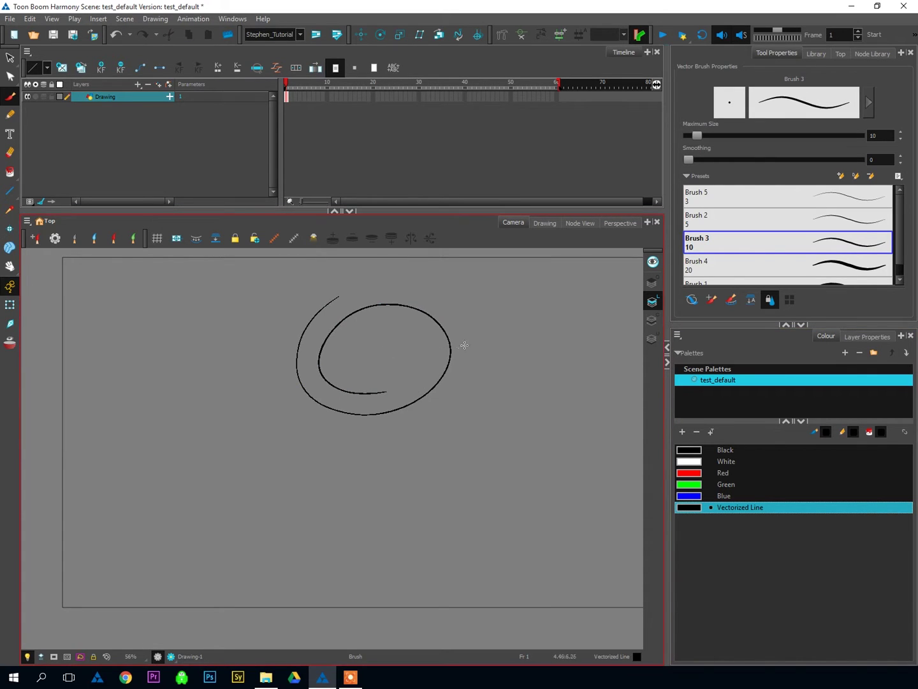
pyautogui.moveTo(339, 285)
pyautogui.mouseDown()
pyautogui.moveTo(281, 391)
pyautogui.moveTo(356, 265)
pyautogui.moveTo(278, 422)
pyautogui.mouseUp()
pyautogui.moveTo(522, 359)
pyautogui.mouseDown()
pyautogui.moveTo(506, 422)
pyautogui.moveTo(469, 434)
pyautogui.mouseUp()
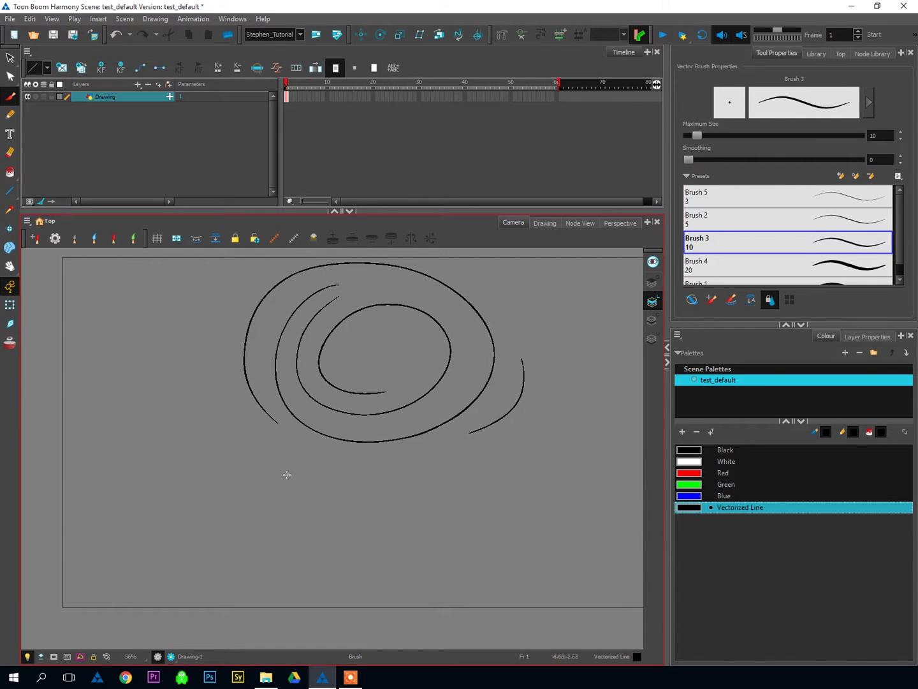
pyautogui.moveTo(542, 423)
pyautogui.mouseDown()
pyautogui.moveTo(339, 457)
pyautogui.moveTo(397, 544)
pyautogui.moveTo(498, 475)
pyautogui.mouseUp()
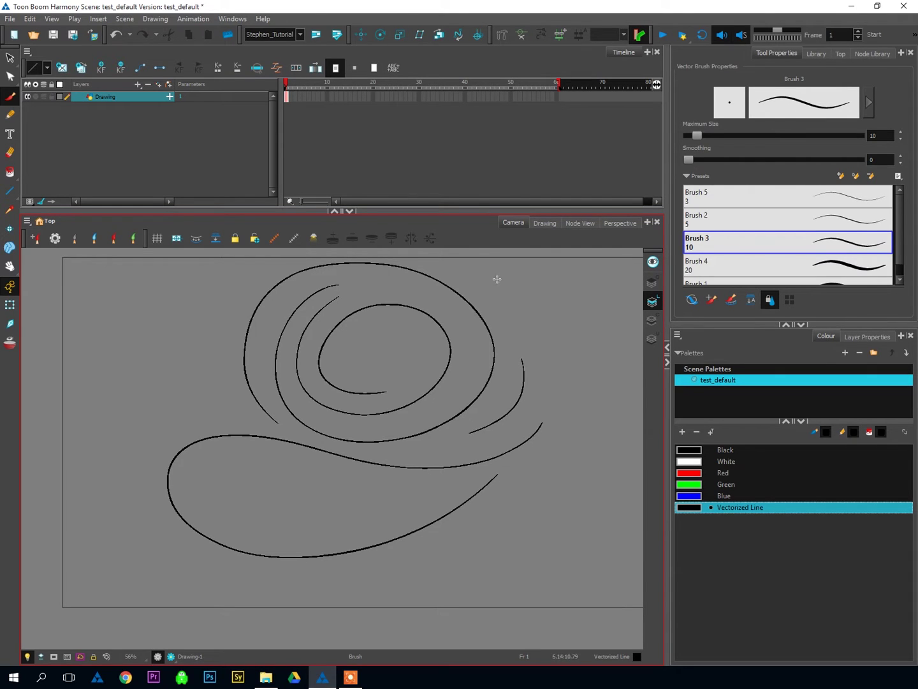
pyautogui.moveTo(497, 279)
pyautogui.mouseDown()
pyautogui.moveTo(518, 390)
pyautogui.moveTo(443, 437)
pyautogui.mouseUp()
pyautogui.moveTo(141, 307)
pyautogui.mouseDown()
pyautogui.moveTo(205, 347)
pyautogui.moveTo(154, 397)
pyautogui.mouseUp()
pyautogui.hotkey('ctrl', 'a')
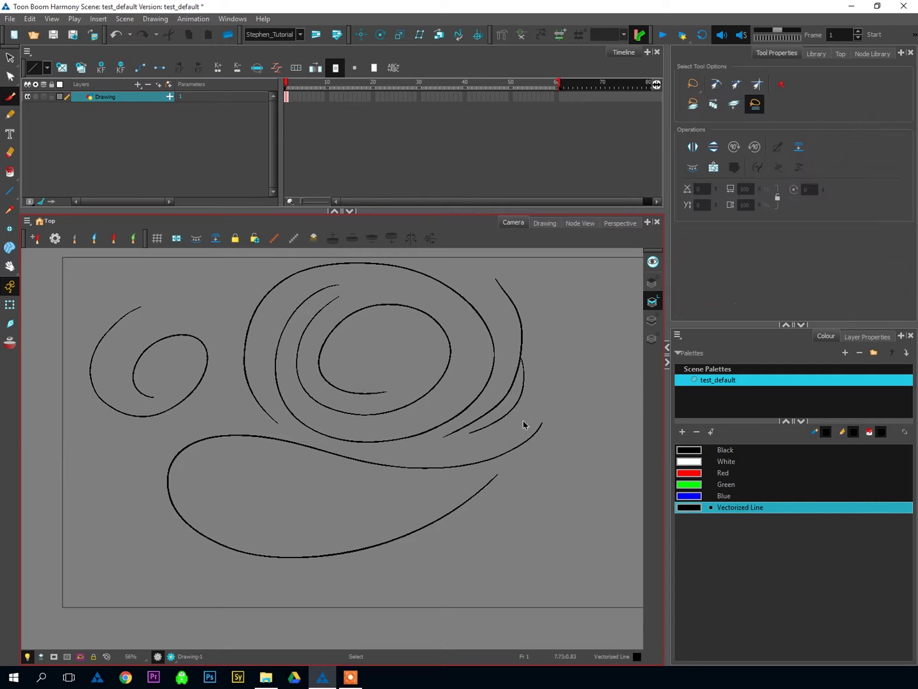
pyautogui.press('Delete')
# - Draw a thin S-curve, then raise Brush 3's maximum size to 56 and draw a thick S beside it
pyautogui.click(10, 97)
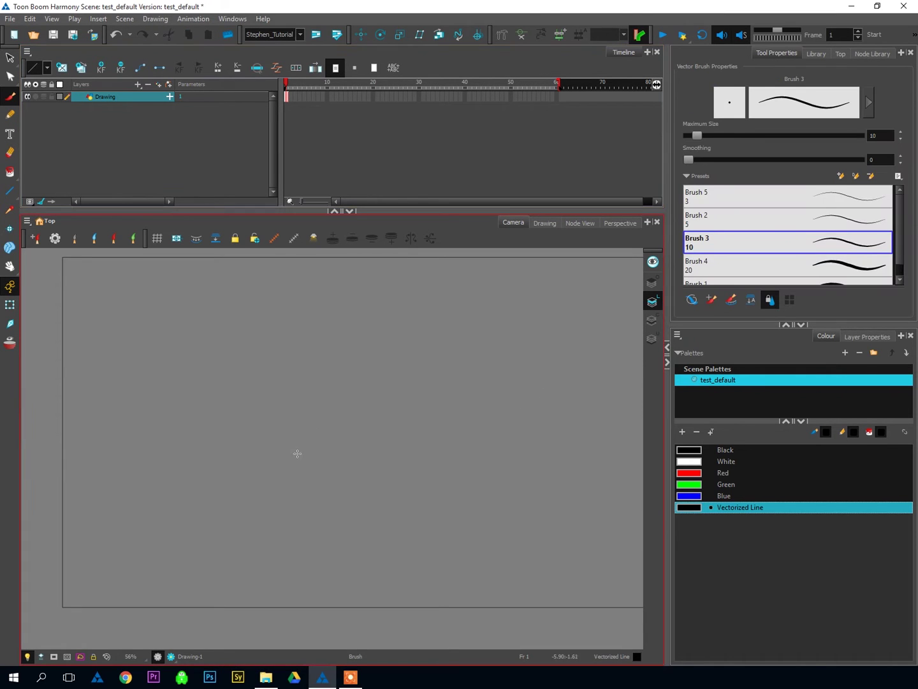
pyautogui.moveTo(721, 324)
pyautogui.mouseDown()
pyautogui.moveTo(734, 369)
pyautogui.moveTo(751, 385)
pyautogui.mouseUp()
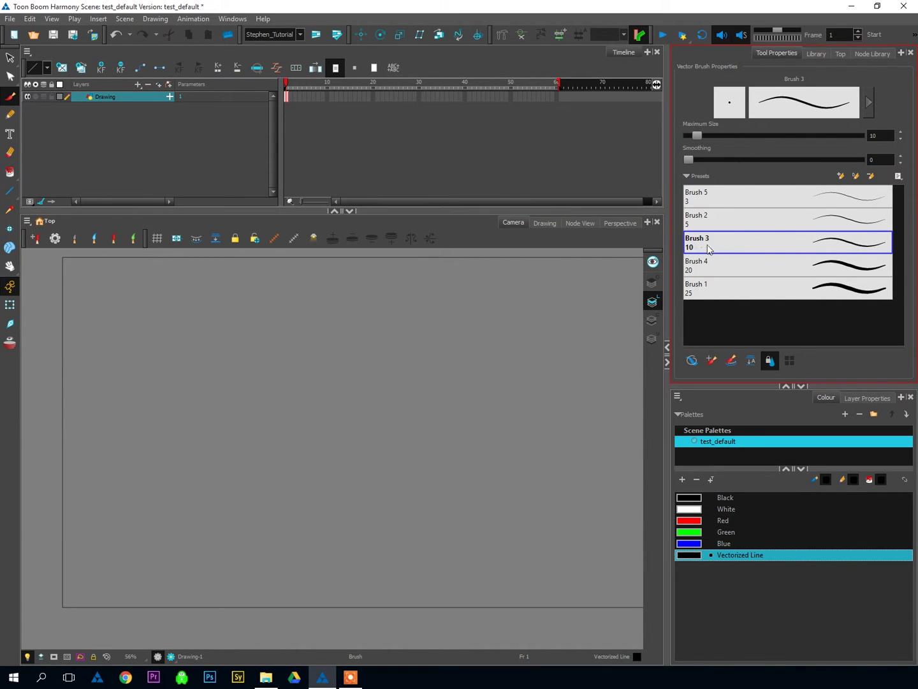
pyautogui.moveTo(533, 300)
pyautogui.mouseDown()
pyautogui.moveTo(358, 358)
pyautogui.moveTo(292, 497)
pyautogui.mouseUp()
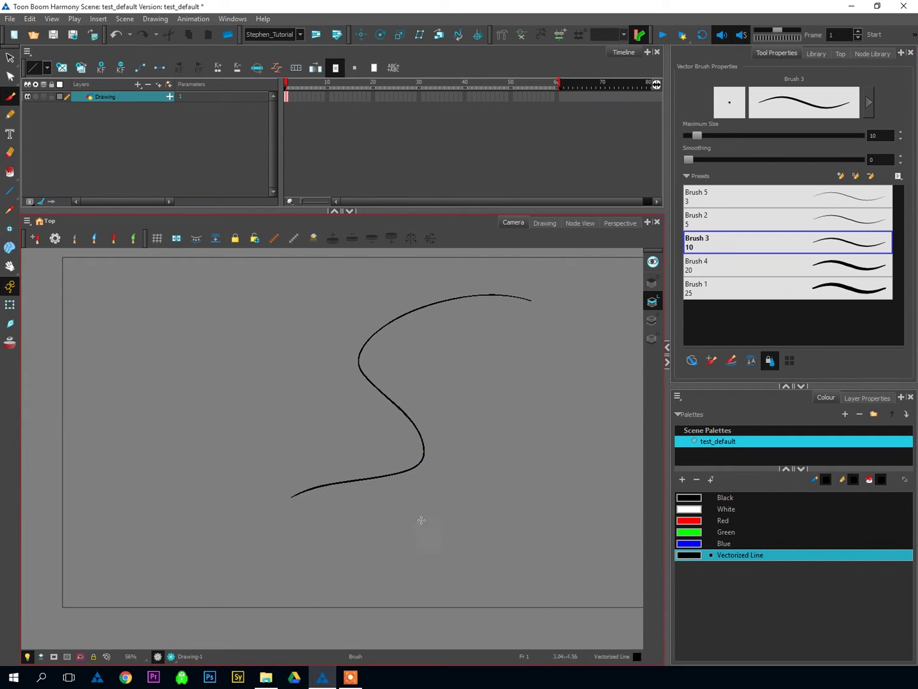
pyautogui.moveTo(698, 137); pyautogui.dragTo(738, 147)
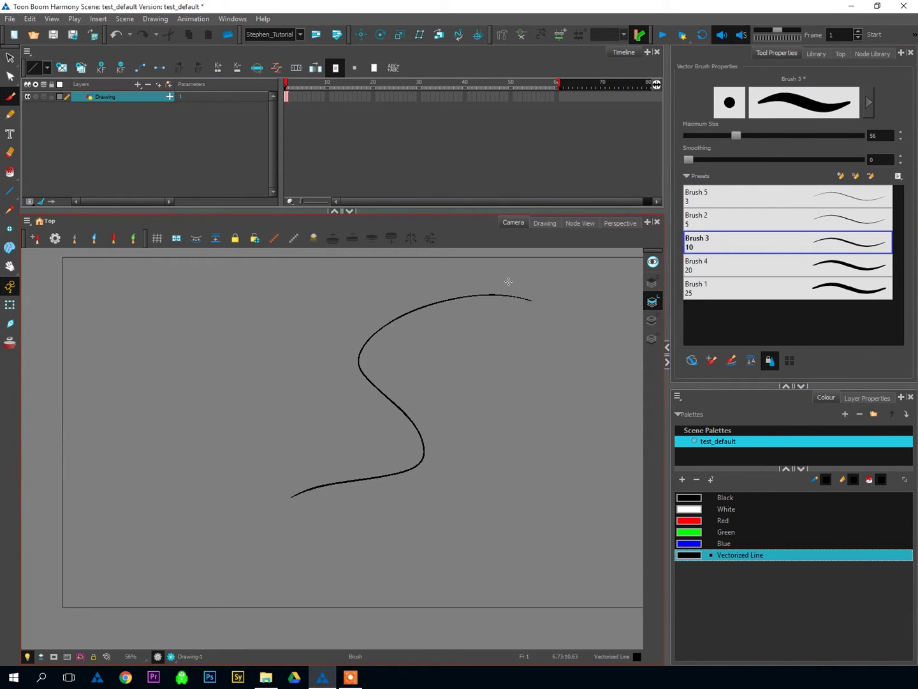
pyautogui.moveTo(468, 269)
pyautogui.mouseDown()
pyautogui.moveTo(301, 372)
pyautogui.moveTo(352, 430)
pyautogui.moveTo(261, 466)
pyautogui.moveTo(236, 520)
pyautogui.moveTo(400, 539)
pyautogui.moveTo(459, 435)
pyautogui.moveTo(528, 388)
pyautogui.mouseUp()
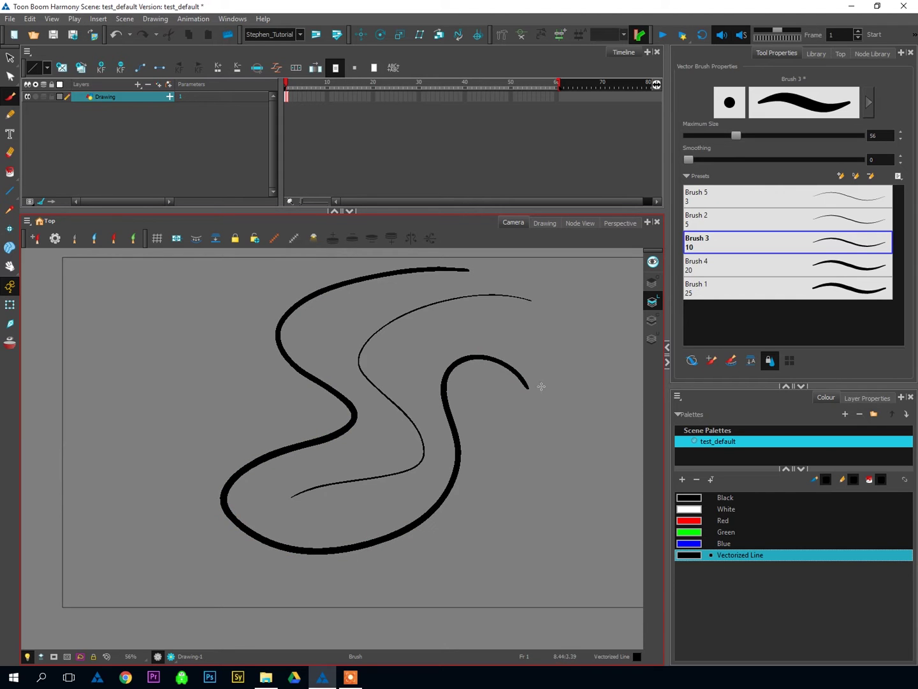
# - Clear the canvas, set maximum size 73.4 and smoothing 27, and draw a thick S-stroke
pyautogui.hotkey('ctrl', 'a')
pyautogui.press('Delete')
pyautogui.moveTo(516, 452); pyautogui.dragTo(527, 450)
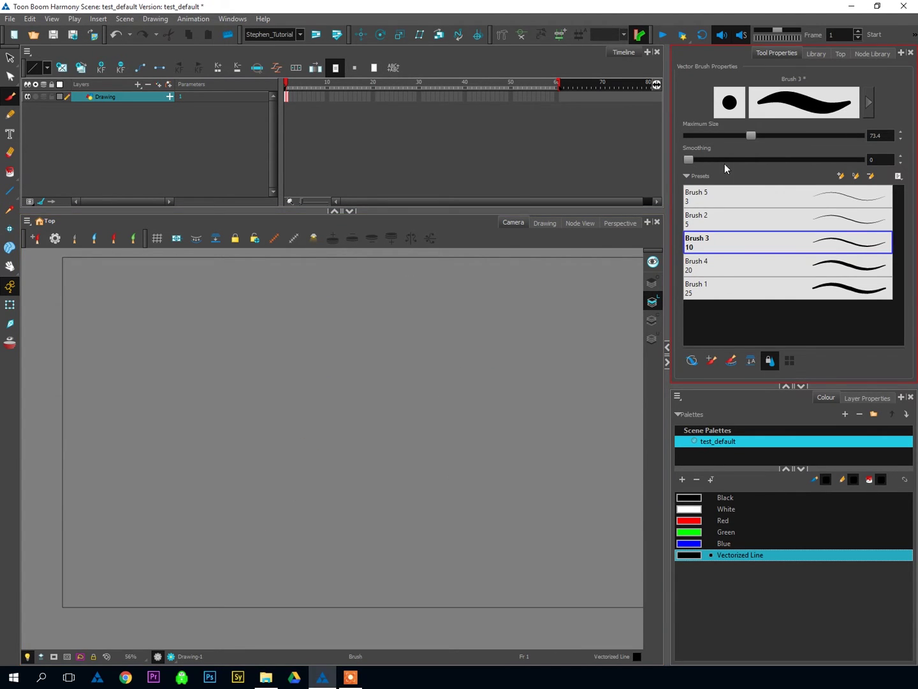
pyautogui.moveTo(691, 158); pyautogui.dragTo(736, 160)
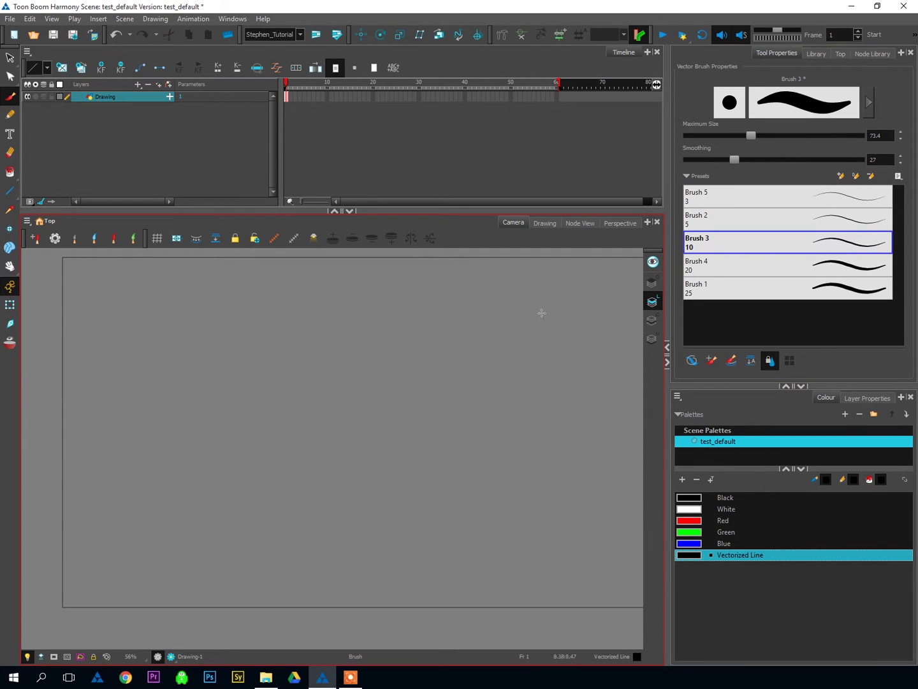
pyautogui.moveTo(541, 313)
pyautogui.mouseDown()
pyautogui.moveTo(493, 404)
pyautogui.moveTo(319, 499)
pyautogui.moveTo(274, 568)
pyautogui.mouseUp()
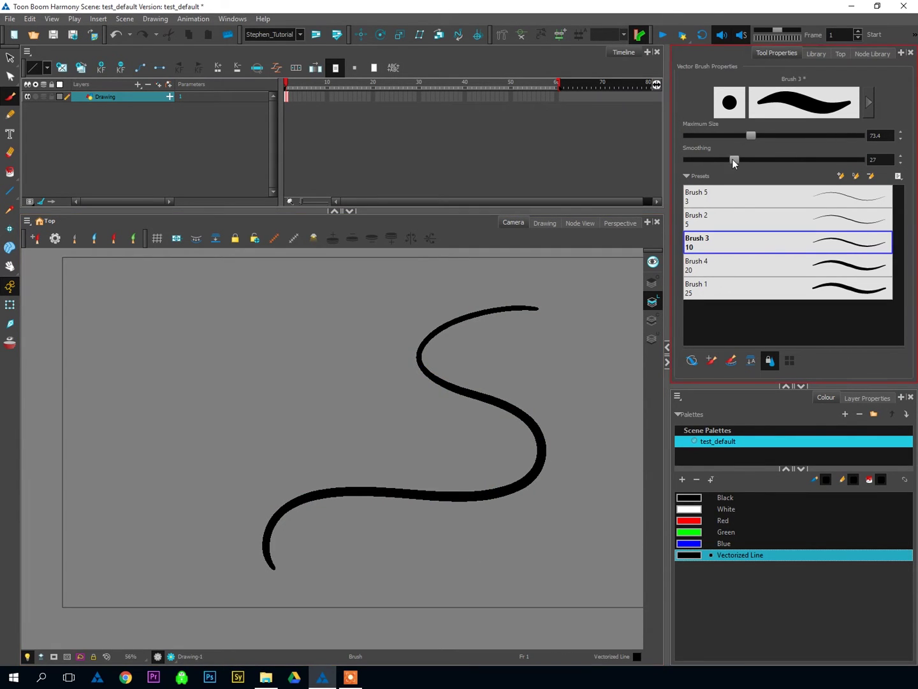
# - Raise smoothing to 78.7 and draw three more thick S-curves
pyautogui.moveTo(804, 160); pyautogui.dragTo(823, 159)
pyautogui.moveTo(392, 292)
pyautogui.mouseDown()
pyautogui.moveTo(329, 335)
pyautogui.moveTo(246, 444)
pyautogui.moveTo(229, 576)
pyautogui.mouseUp()
pyautogui.moveTo(300, 291)
pyautogui.mouseDown()
pyautogui.moveTo(276, 311)
pyautogui.moveTo(234, 395)
pyautogui.moveTo(303, 390)
pyautogui.mouseUp()
pyautogui.moveTo(501, 278)
pyautogui.mouseDown()
pyautogui.moveTo(611, 322)
pyautogui.moveTo(563, 410)
pyautogui.moveTo(405, 555)
pyautogui.mouseUp()
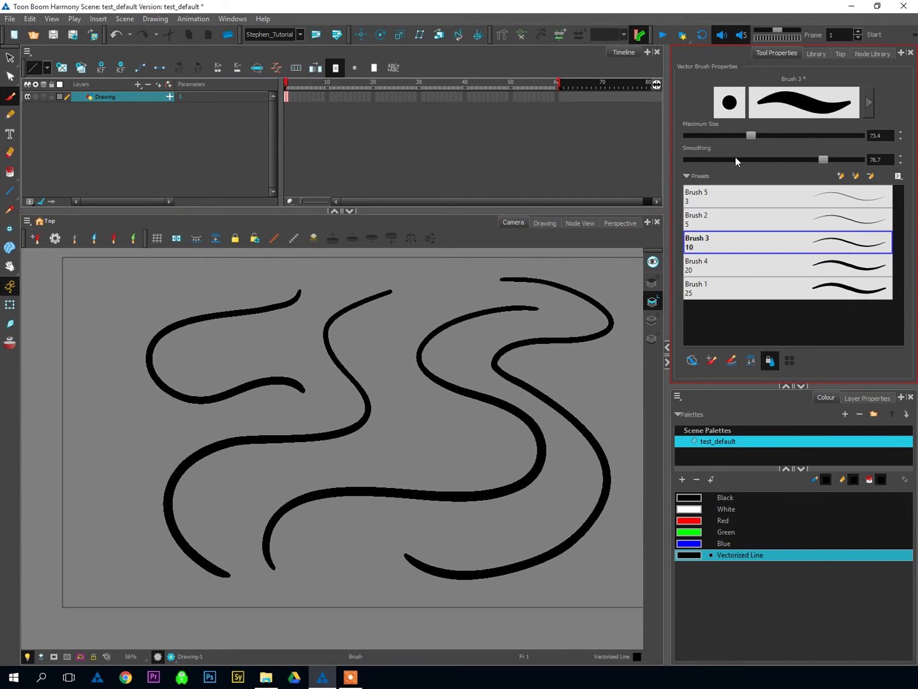
# - Reapply the Brush 3 preset, draw four thin curves and loops, then delete all strokes
pyautogui.click(710, 265)
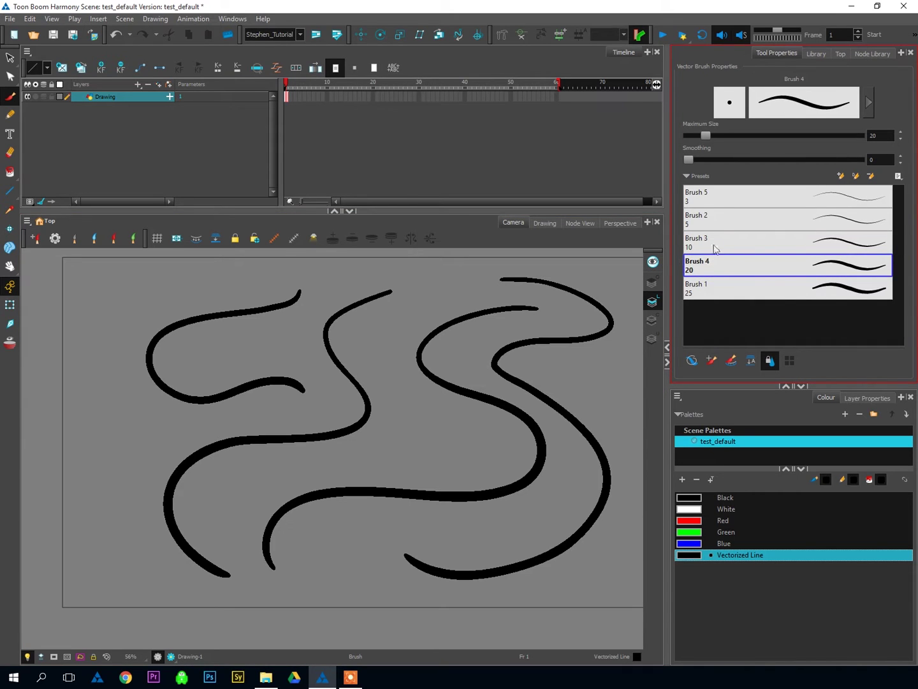
pyautogui.click(715, 248)
pyautogui.moveTo(419, 294)
pyautogui.mouseDown()
pyautogui.moveTo(404, 386)
pyautogui.moveTo(426, 470)
pyautogui.moveTo(343, 440)
pyautogui.mouseUp()
pyautogui.moveTo(305, 311); pyautogui.dragTo(333, 411)
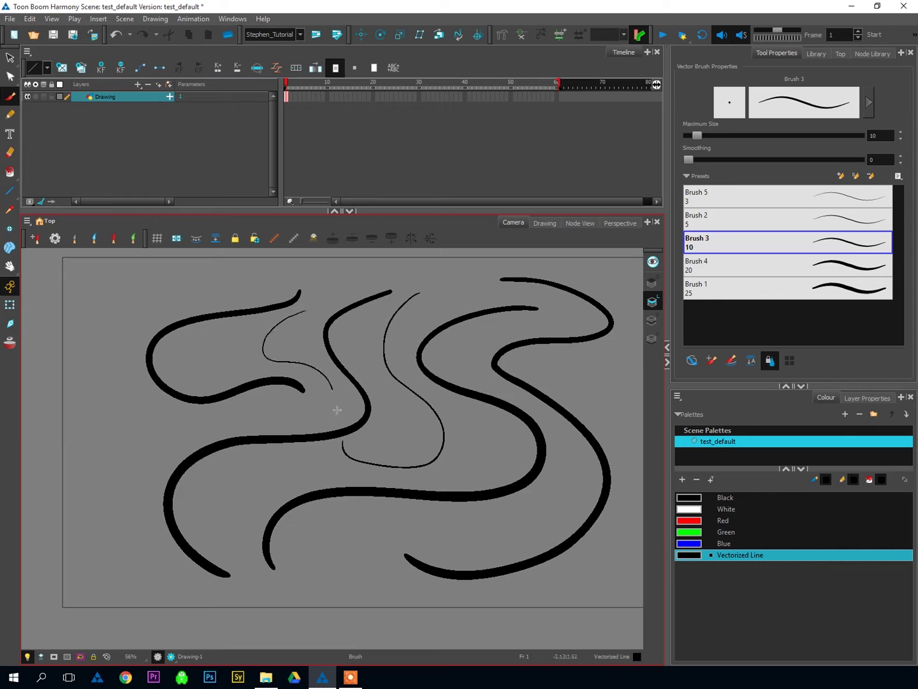
pyautogui.moveTo(129, 305)
pyautogui.mouseDown()
pyautogui.moveTo(120, 316)
pyautogui.moveTo(134, 389)
pyautogui.moveTo(166, 436)
pyautogui.mouseUp()
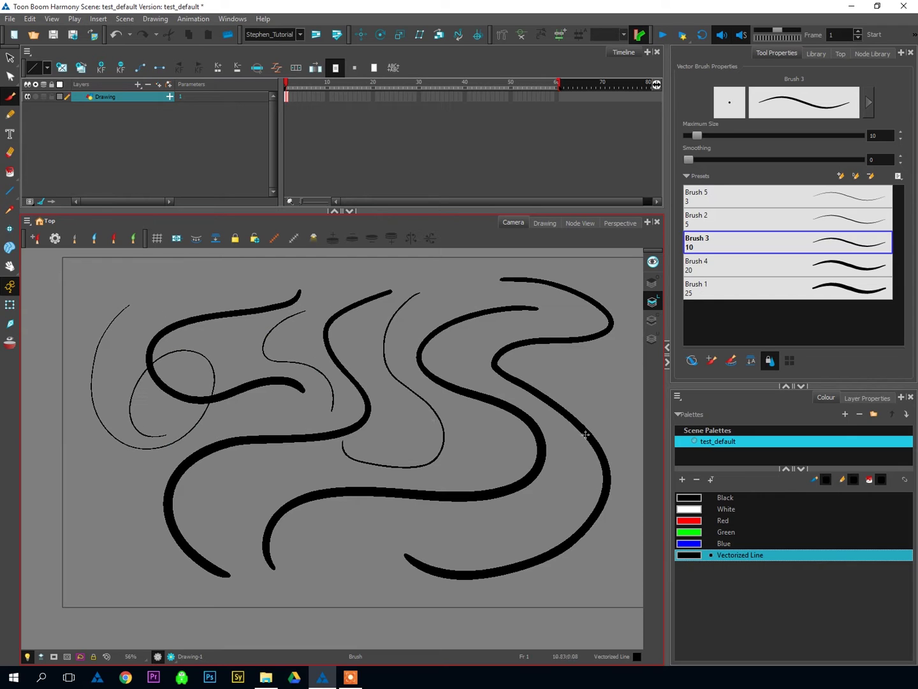
pyautogui.moveTo(536, 364); pyautogui.dragTo(584, 396)
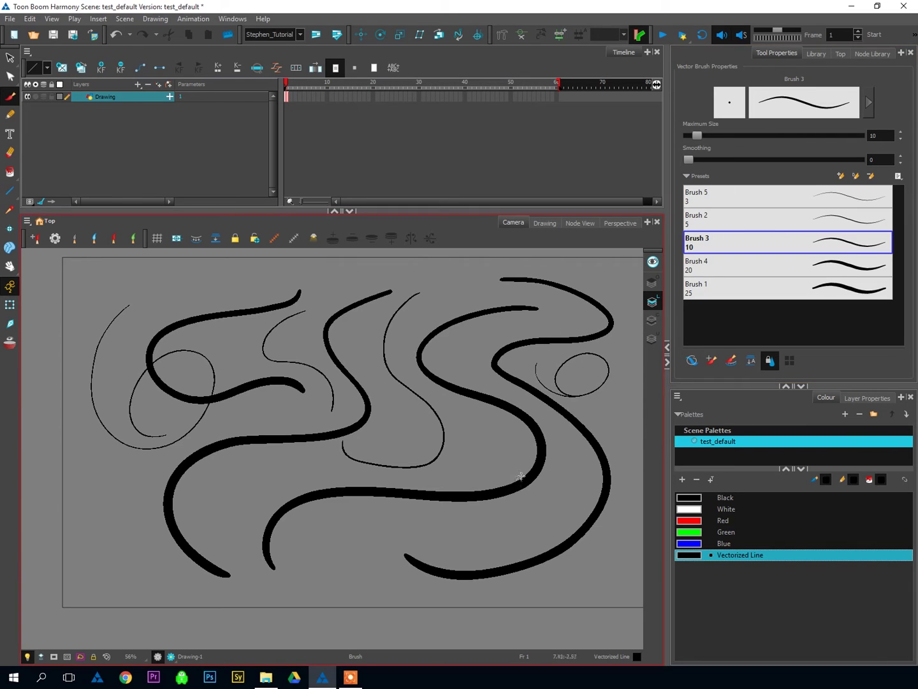
pyautogui.hotkey('ctrl', 'a')
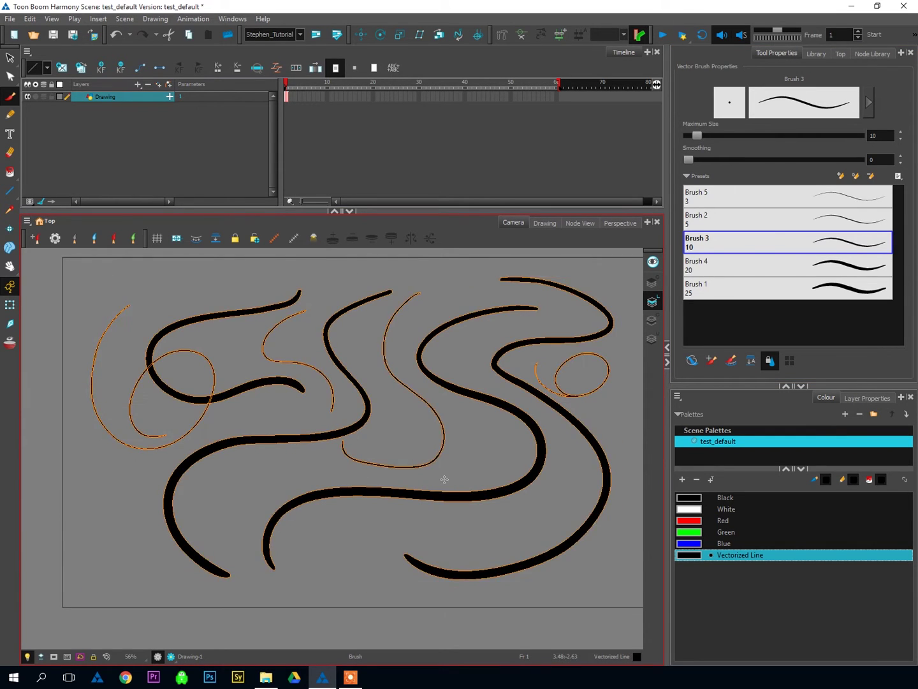
pyautogui.press('Delete')
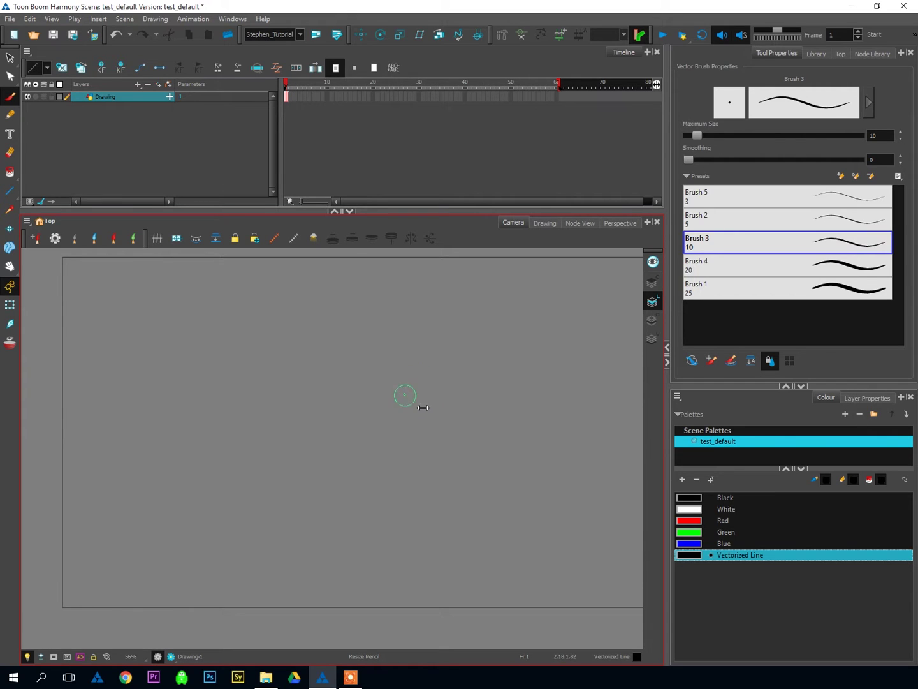
# - Resize the brush on the fly to 194.5 for a huge spiral, then to 9.9 for a thin S-curve
pyautogui.moveTo(420, 404); pyautogui.dragTo(432, 400)
pyautogui.moveTo(477, 330)
pyautogui.mouseDown()
pyautogui.moveTo(446, 322)
pyautogui.moveTo(475, 409)
pyautogui.moveTo(395, 537)
pyautogui.moveTo(475, 484)
pyautogui.moveTo(440, 494)
pyautogui.mouseUp()
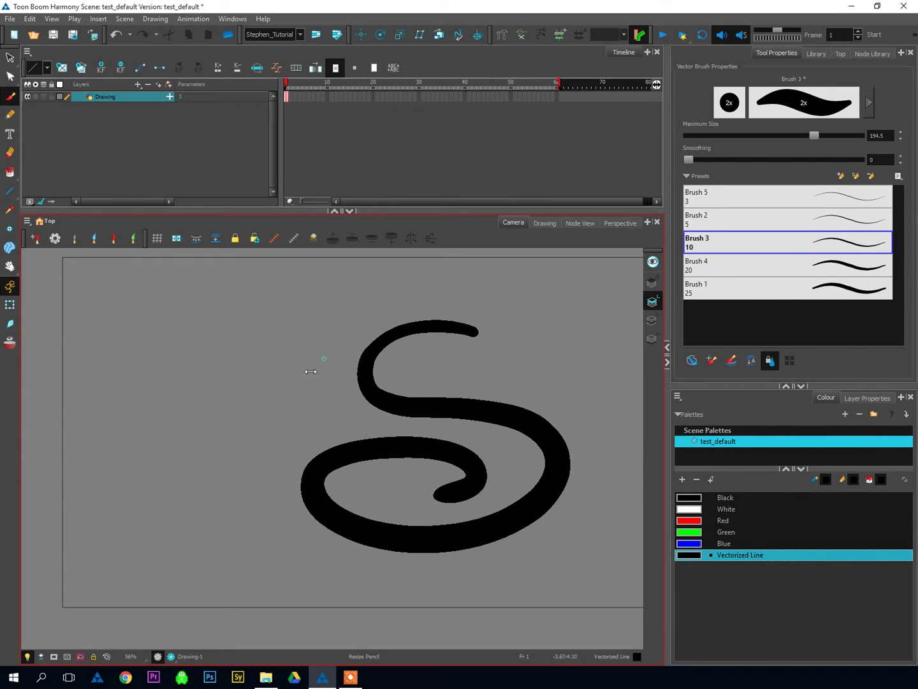
pyautogui.moveTo(313, 371); pyautogui.dragTo(308, 373)
pyautogui.moveTo(388, 292)
pyautogui.mouseDown()
pyautogui.moveTo(325, 317)
pyautogui.moveTo(328, 378)
pyautogui.moveTo(231, 444)
pyautogui.moveTo(262, 544)
pyautogui.moveTo(328, 561)
pyautogui.mouseUp()
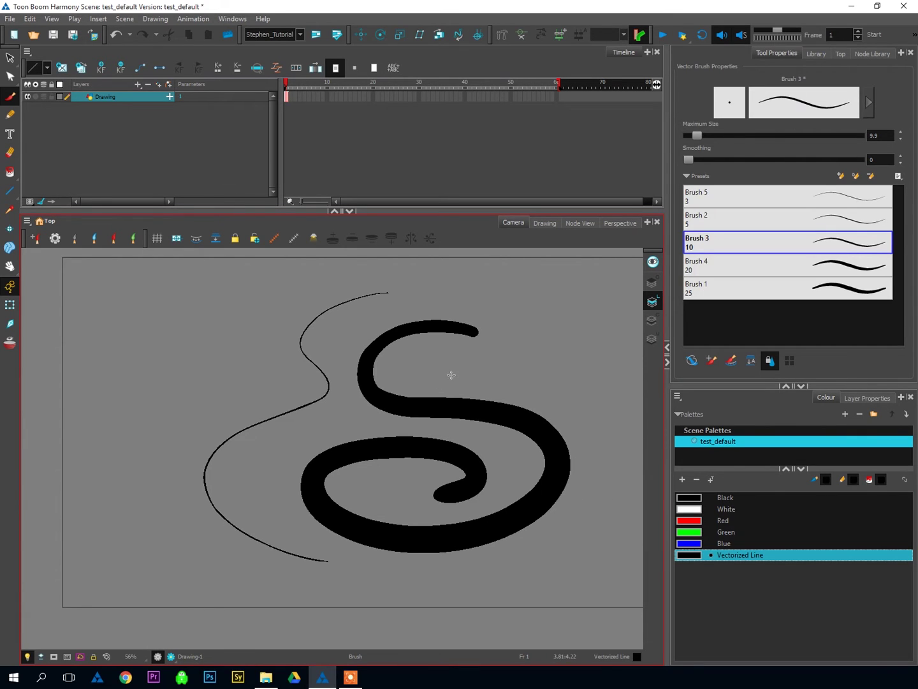
# - Lasso-select both strokes with Alt+S, delete them, and return to the Brush with Alt+B
pyautogui.hotkey('alt', 's')
pyautogui.moveTo(456, 326)
pyautogui.mouseDown()
pyautogui.moveTo(357, 306)
pyautogui.moveTo(478, 438)
pyautogui.mouseUp()
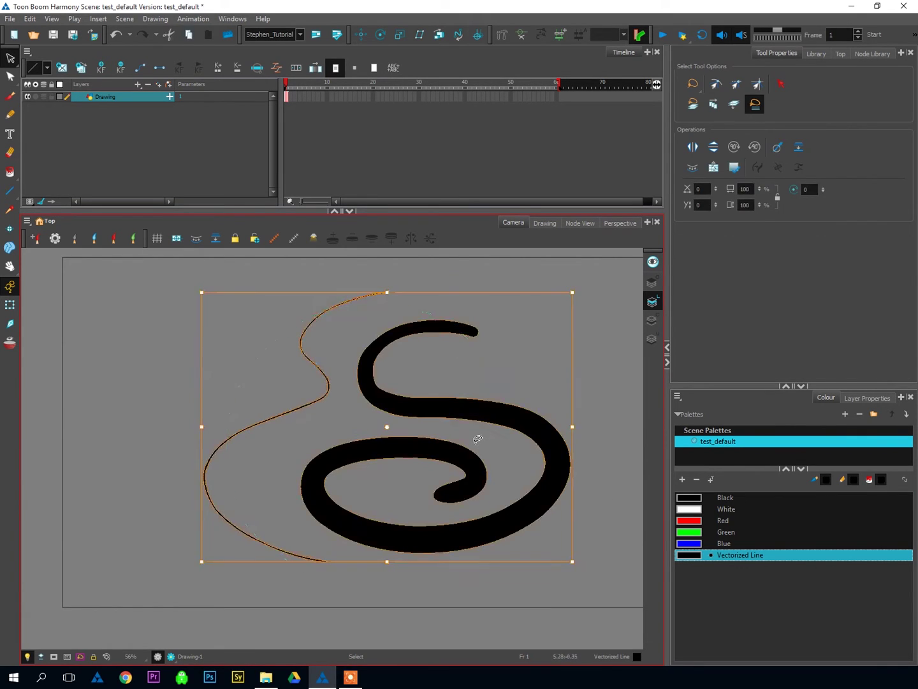
pyautogui.press('Delete')
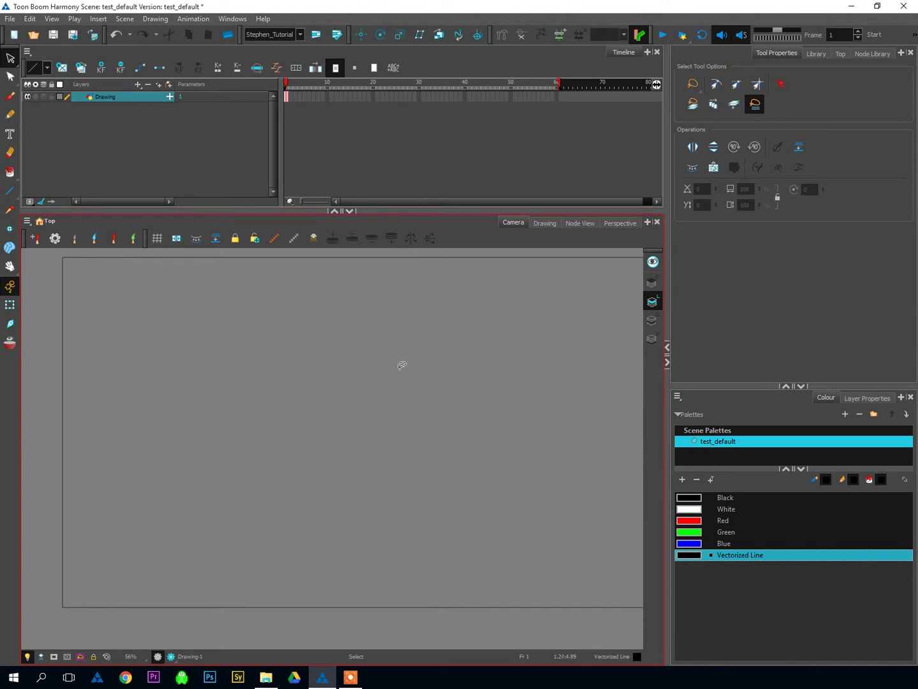
pyautogui.hotkey('alt', 'b')
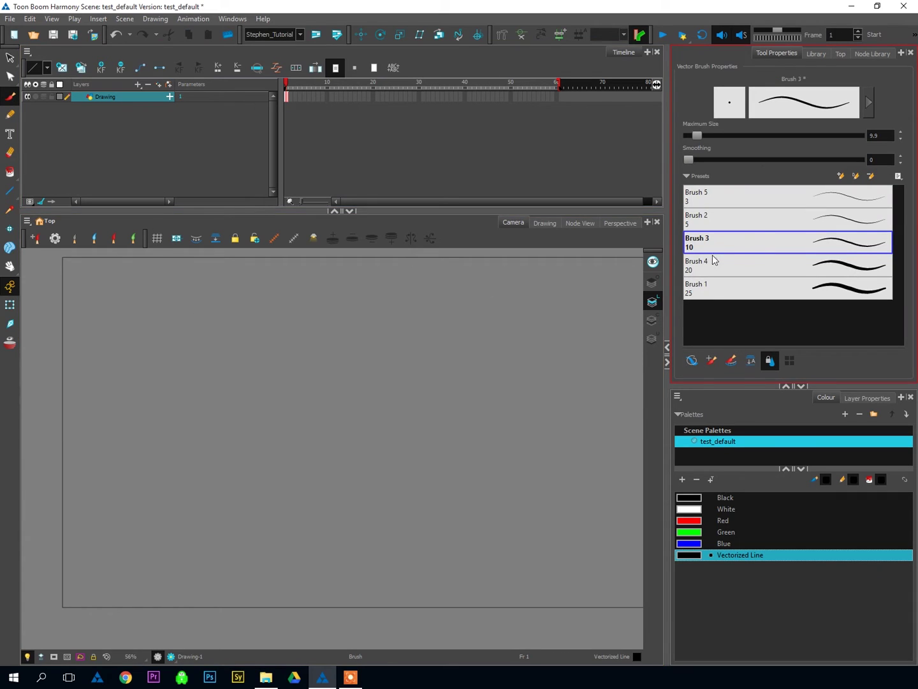
# - Set Brush 3 to maximum size 65.4, smoothing 16.7, draw two thick loops and save with Ctrl+S
pyautogui.click(745, 242)
pyautogui.moveTo(706, 134); pyautogui.dragTo(743, 136)
pyautogui.moveTo(687, 160); pyautogui.dragTo(715, 163)
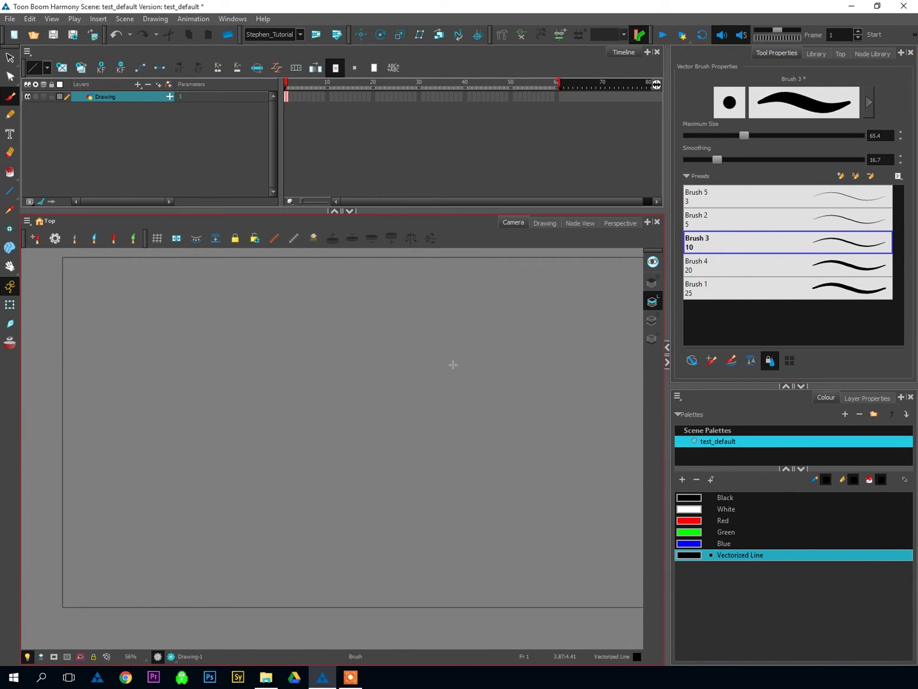
pyautogui.moveTo(434, 340)
pyautogui.mouseDown()
pyautogui.moveTo(496, 449)
pyautogui.moveTo(223, 437)
pyautogui.moveTo(453, 406)
pyautogui.moveTo(408, 395)
pyautogui.mouseUp()
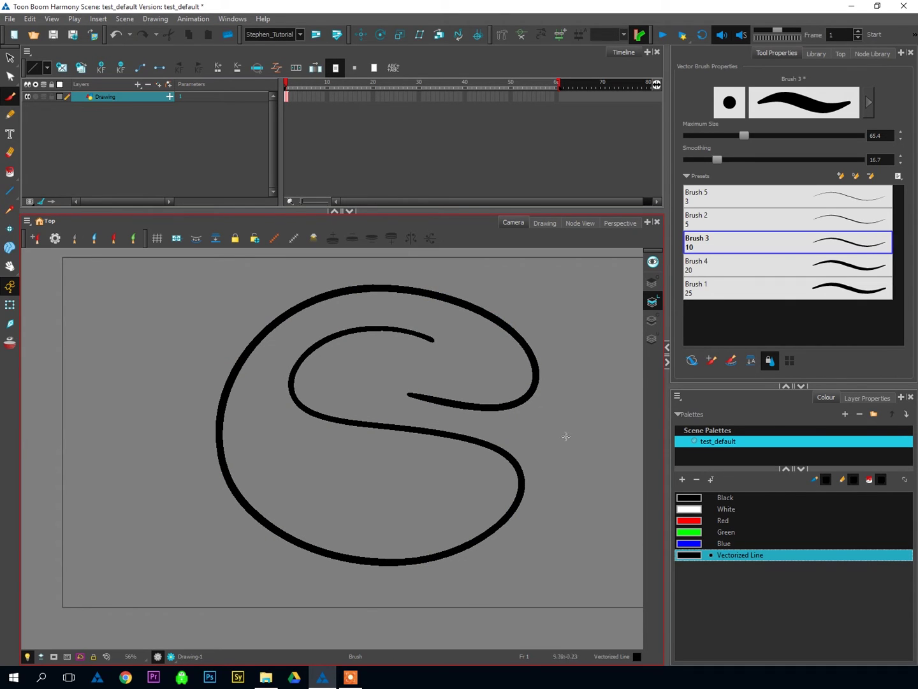
pyautogui.hotkey('ctrl', 's')
pyautogui.moveTo(193, 298)
pyautogui.mouseDown()
pyautogui.moveTo(182, 396)
pyautogui.moveTo(184, 545)
pyautogui.mouseUp()
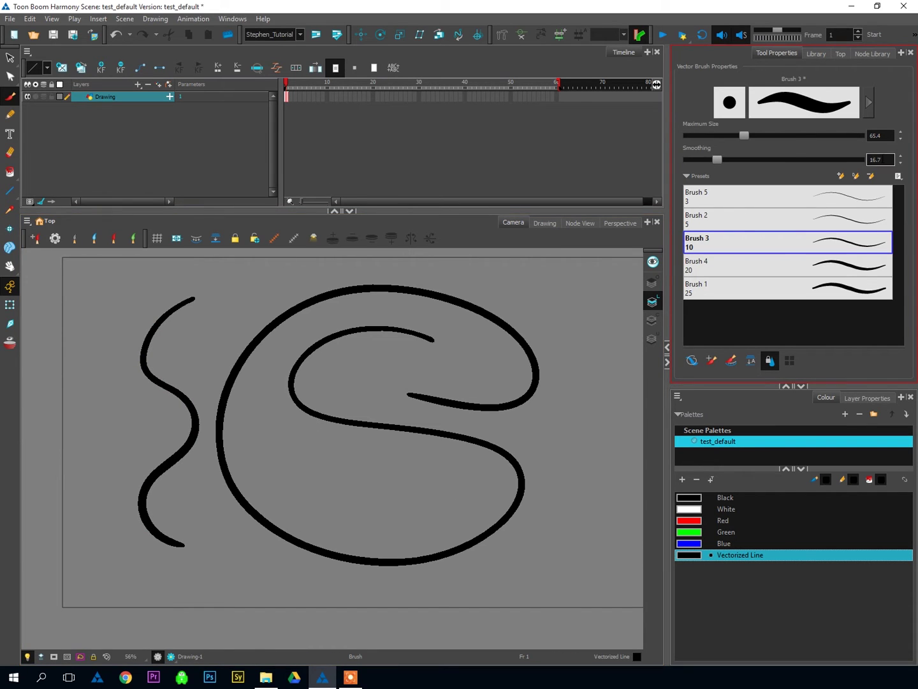
# - Save the current brush as preset 'Steves new brush' and move it below Brush 3
pyautogui.click(840, 177)
pyautogui.moveTo(465, 303); pyautogui.dragTo(499, 267)
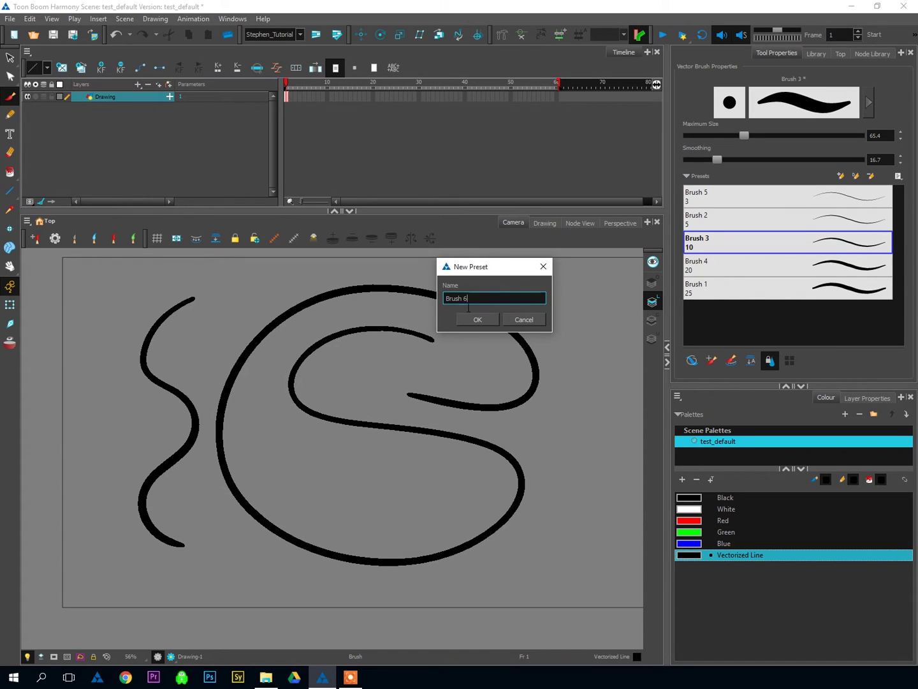
pyautogui.moveTo(468, 307); pyautogui.dragTo(357, 362)
pyautogui.write('Steves new brush')
pyautogui.click(472, 319)
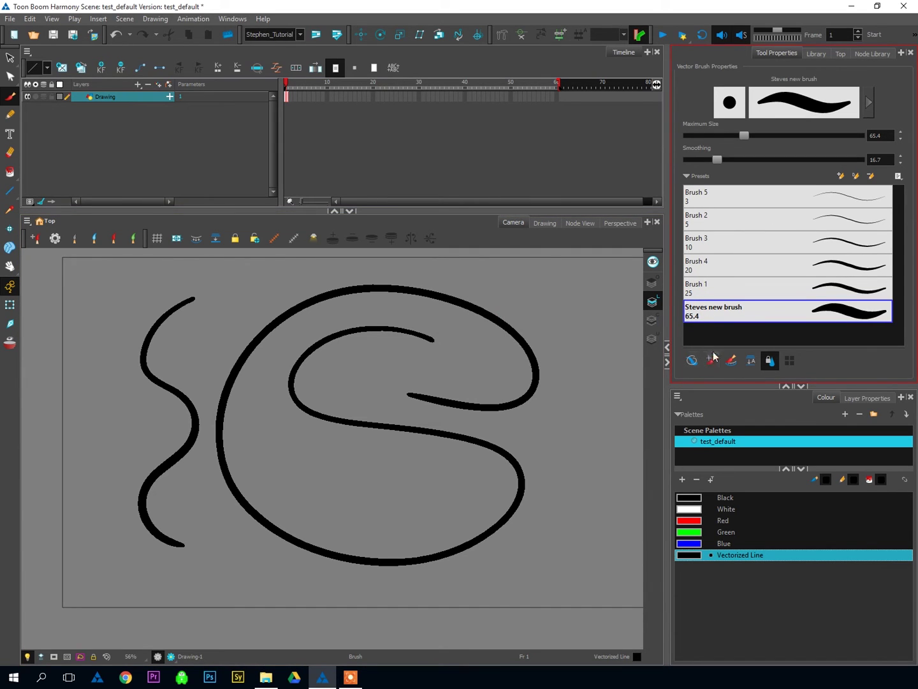
pyautogui.moveTo(752, 305)
pyautogui.mouseDown()
pyautogui.moveTo(744, 203)
pyautogui.moveTo(750, 312)
pyautogui.moveTo(746, 203)
pyautogui.moveTo(728, 215)
pyautogui.moveTo(730, 313)
pyautogui.mouseUp()
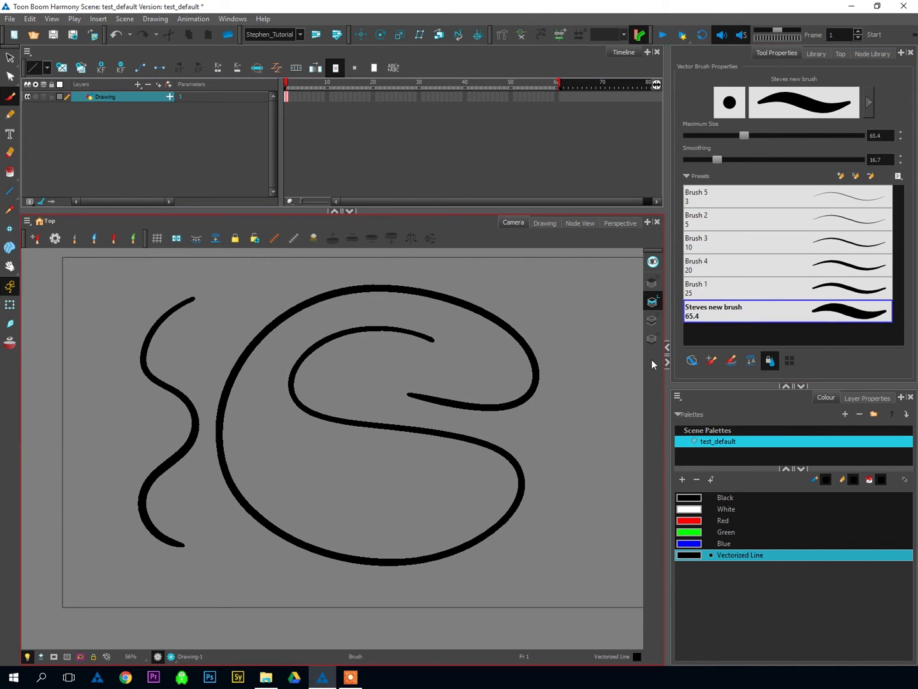
# - Draw two curved test strokes with Steves new brush and select all strokes
pyautogui.moveTo(570, 327); pyautogui.dragTo(319, 279)
pyautogui.moveTo(273, 306); pyautogui.dragTo(475, 403)
pyautogui.hotkey('ctrl', 'a')
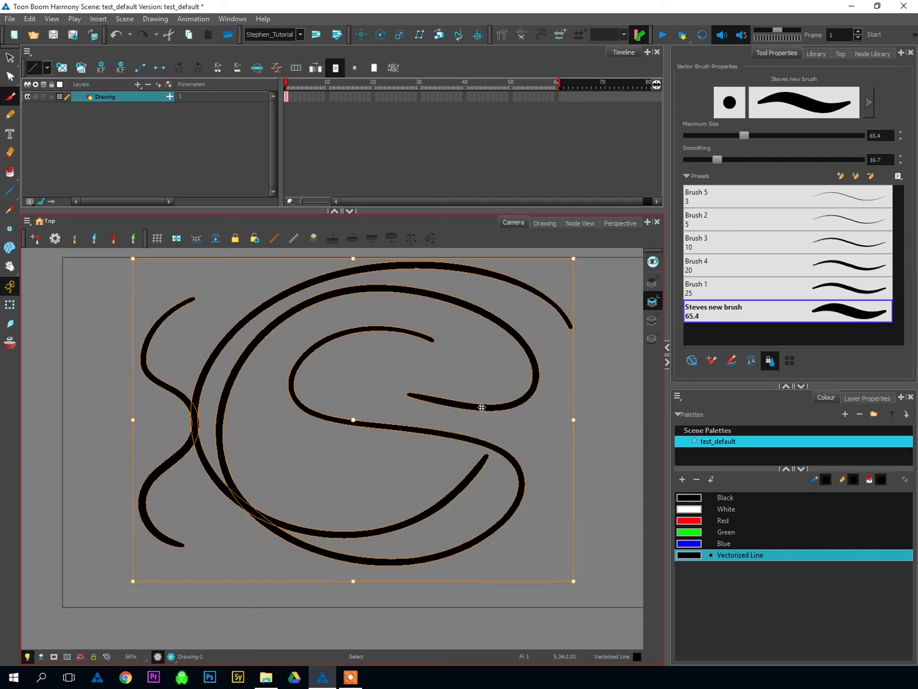
# - Clear the canvas and give Steves new brush maximum size 27.36, minimum 6 % and a slanted tip
pyautogui.press('Delete')
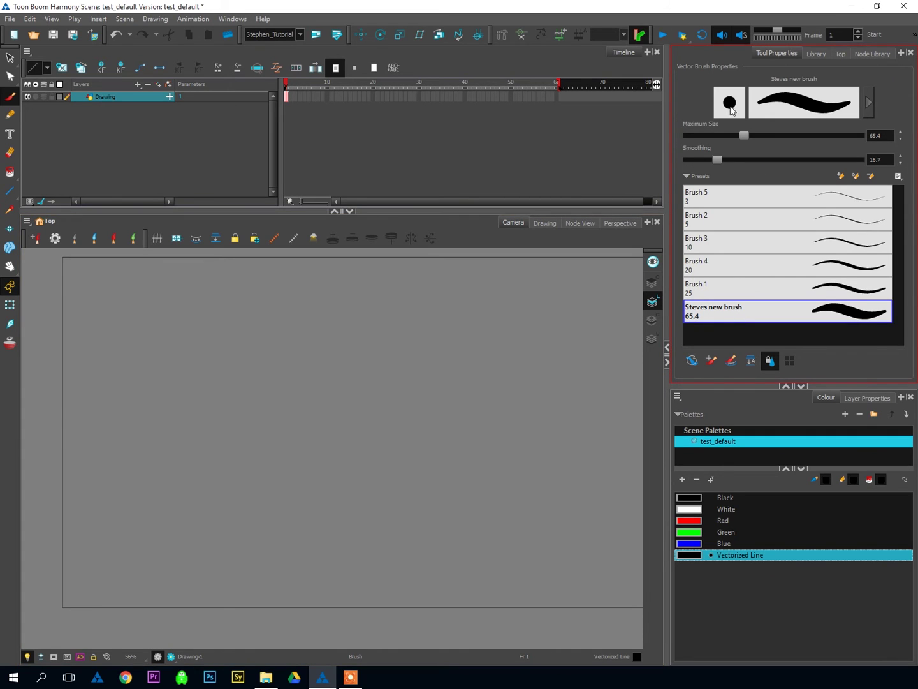
pyautogui.click(868, 104)
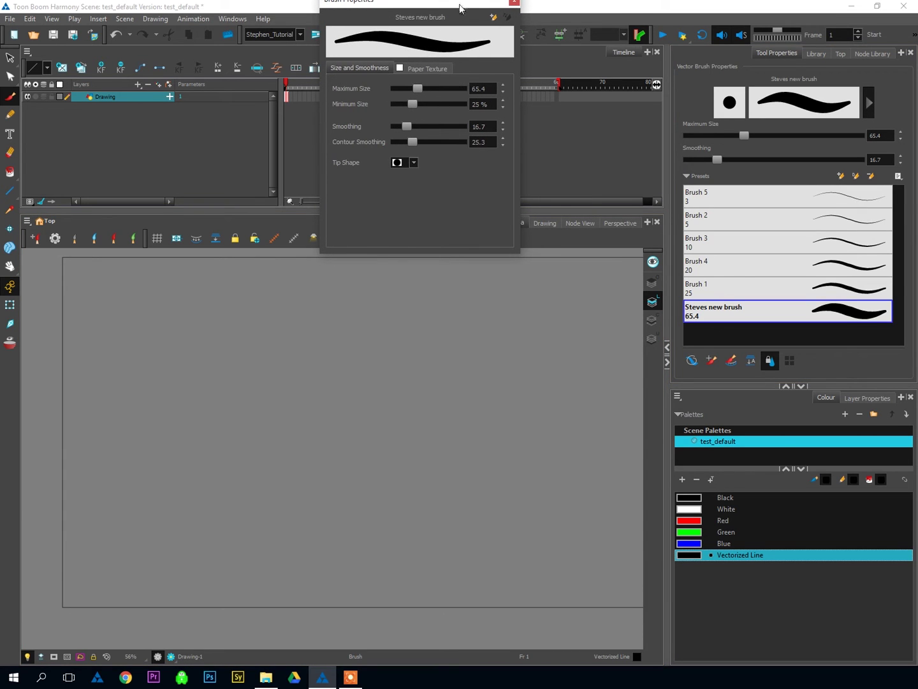
pyautogui.moveTo(464, 3); pyautogui.dragTo(504, 69)
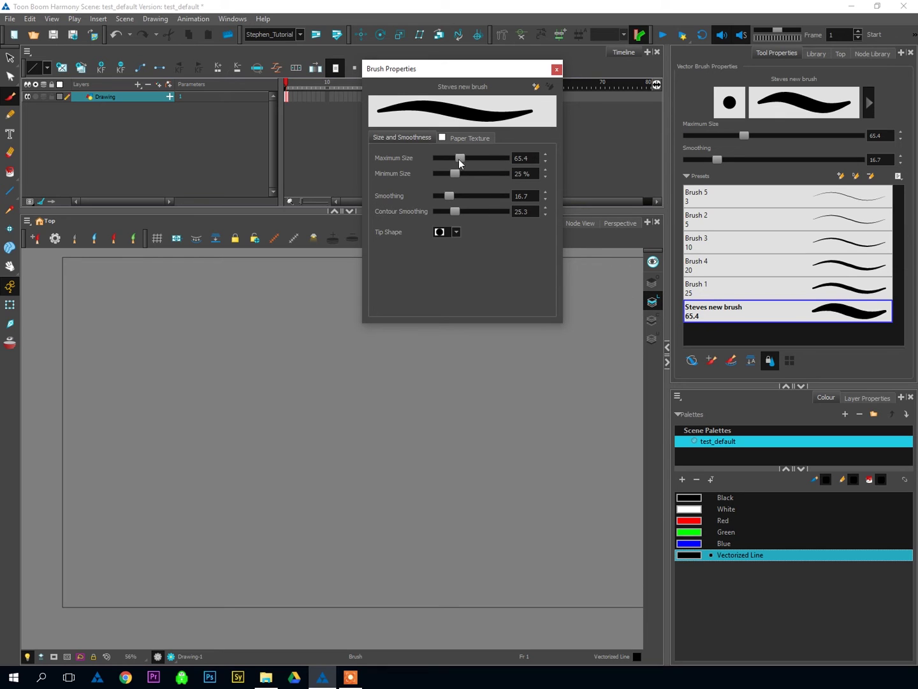
pyautogui.moveTo(460, 159); pyautogui.dragTo(447, 161)
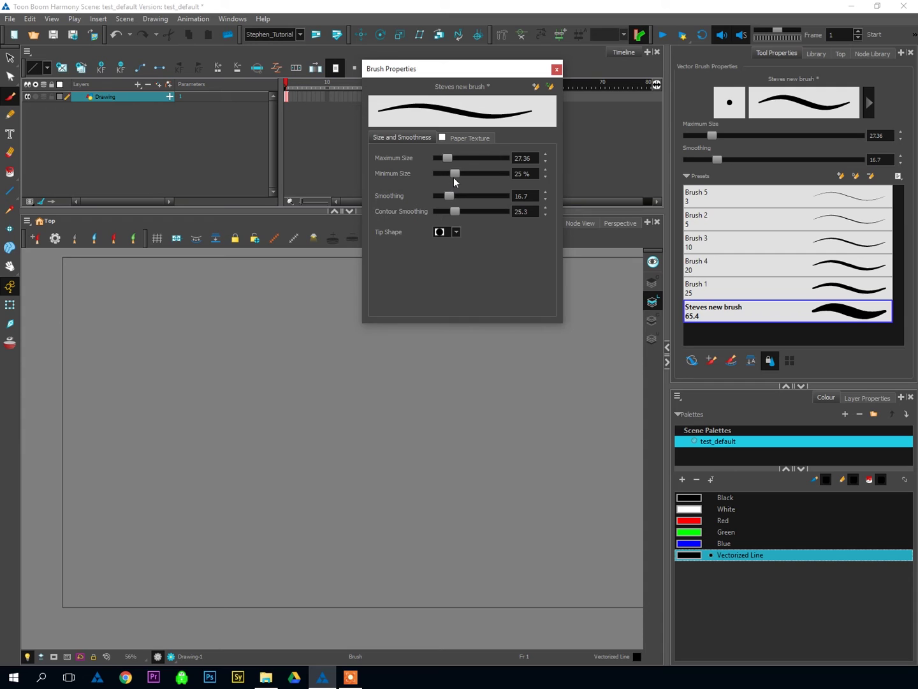
pyautogui.moveTo(455, 176)
pyautogui.mouseDown()
pyautogui.moveTo(441, 179)
pyautogui.moveTo(470, 195)
pyautogui.moveTo(466, 212)
pyautogui.mouseUp()
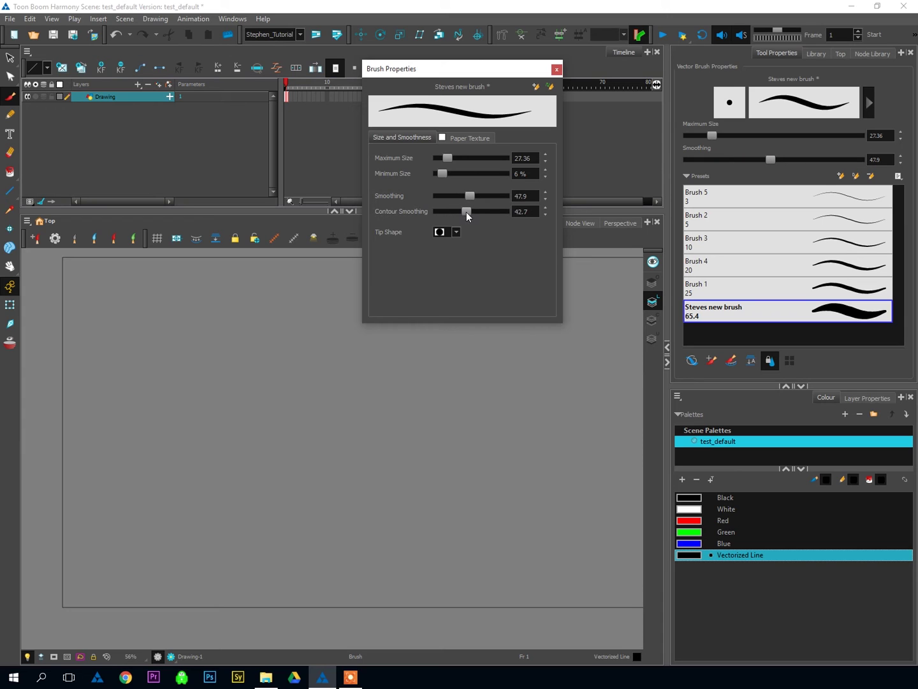
pyautogui.click(456, 232)
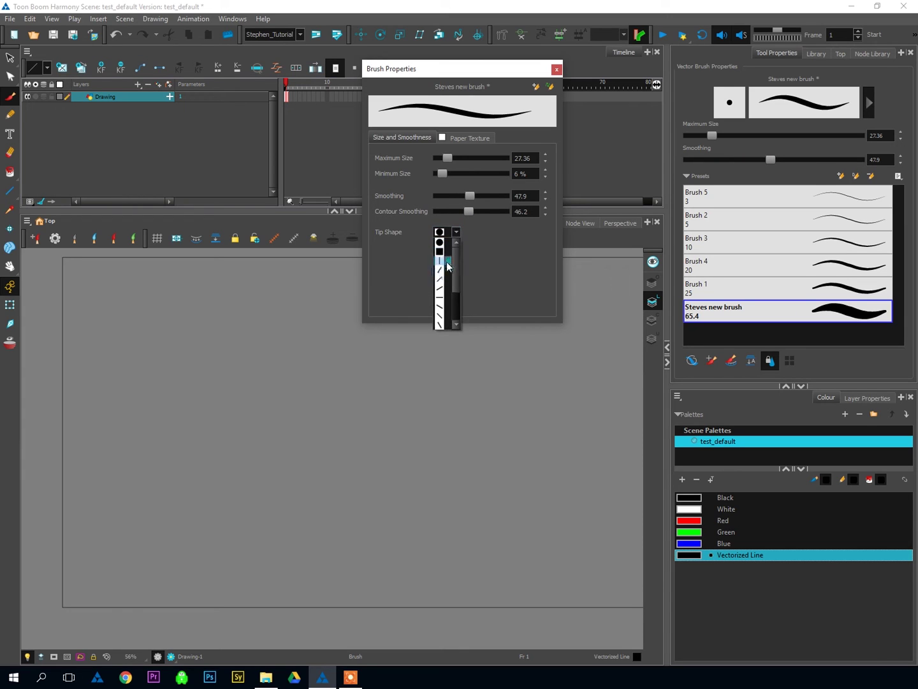
pyautogui.click(444, 273)
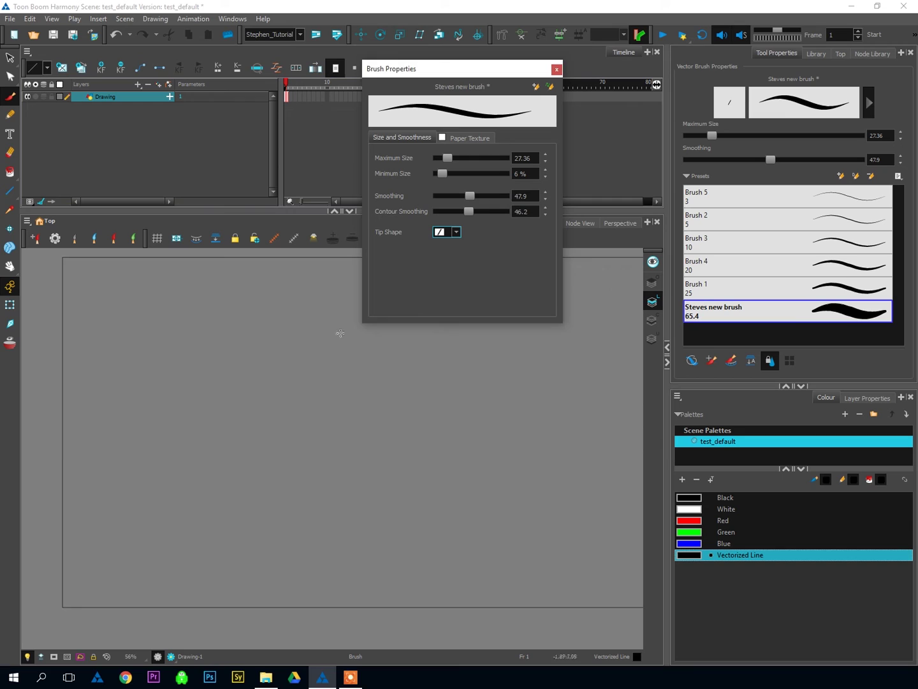
# - Draw three long curving and looping test strokes with the calligraphic tip
pyautogui.moveTo(301, 324)
pyautogui.mouseDown()
pyautogui.moveTo(393, 507)
pyautogui.moveTo(441, 553)
pyautogui.mouseUp()
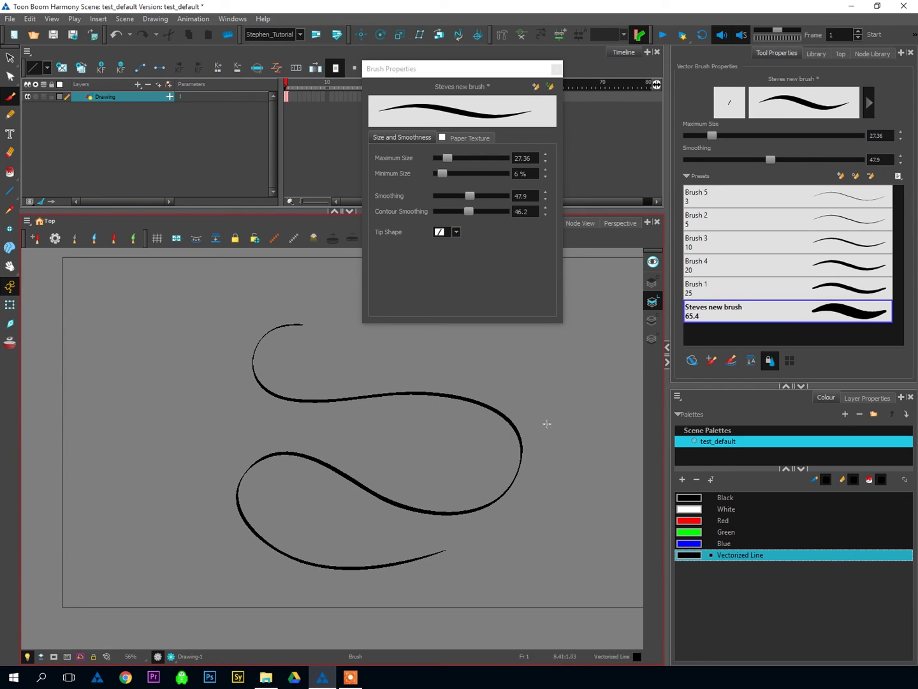
pyautogui.moveTo(412, 362)
pyautogui.mouseDown()
pyautogui.moveTo(461, 362)
pyautogui.moveTo(572, 566)
pyautogui.moveTo(605, 511)
pyautogui.mouseUp()
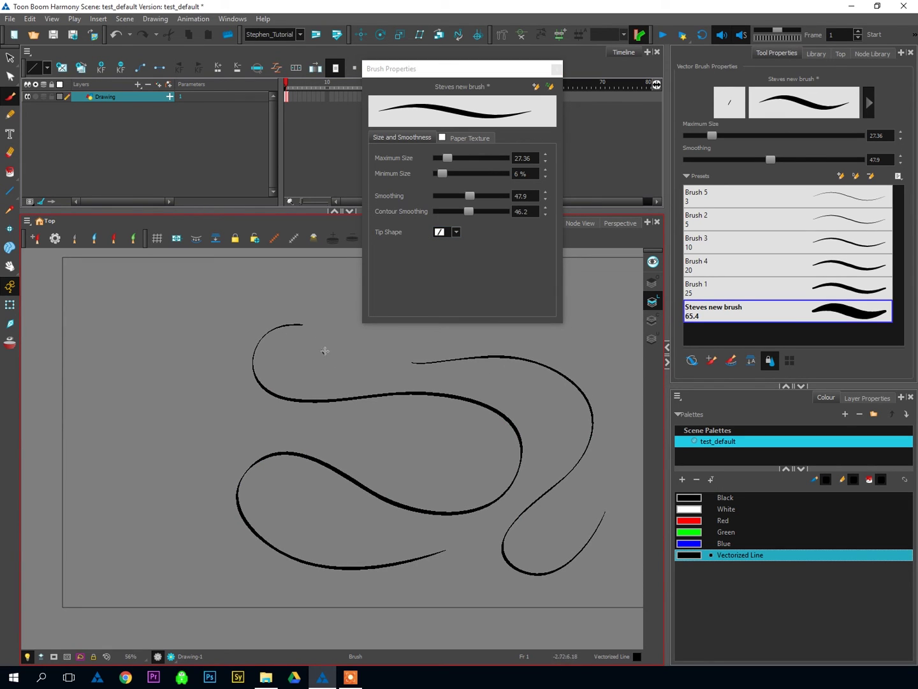
pyautogui.moveTo(324, 354)
pyautogui.mouseDown()
pyautogui.moveTo(166, 402)
pyautogui.moveTo(160, 449)
pyautogui.moveTo(195, 431)
pyautogui.mouseUp()
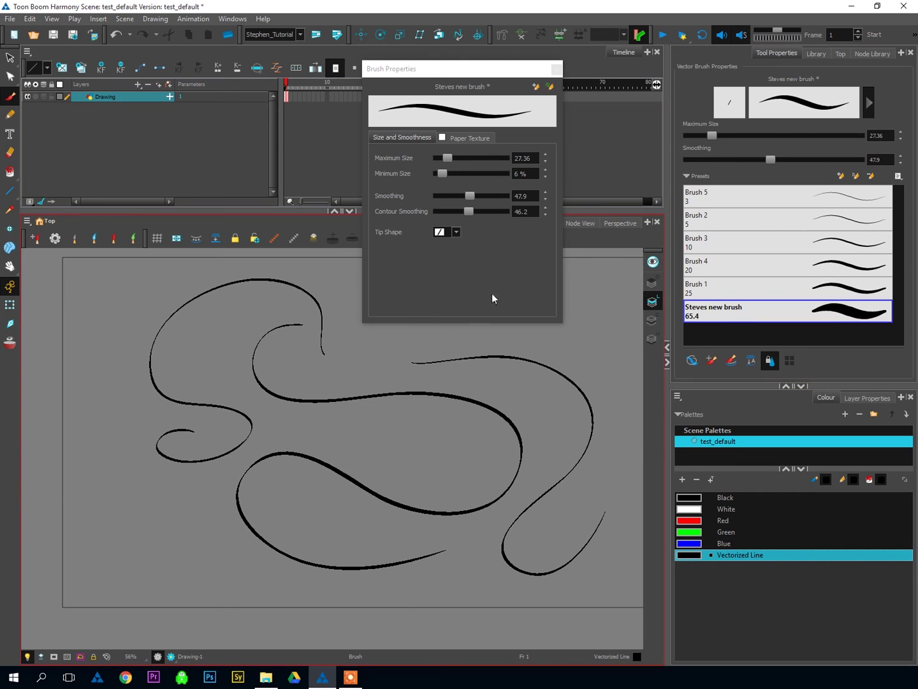
# - Save the edited size 27.36 settings into Steves new brush and close Brush Properties
pyautogui.click(550, 86)
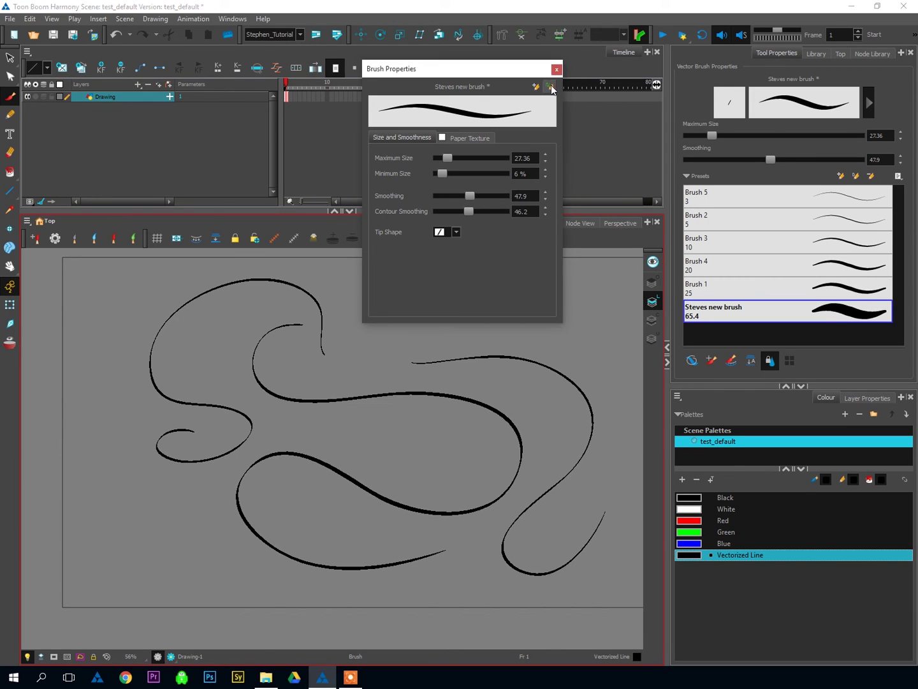
pyautogui.click(551, 87)
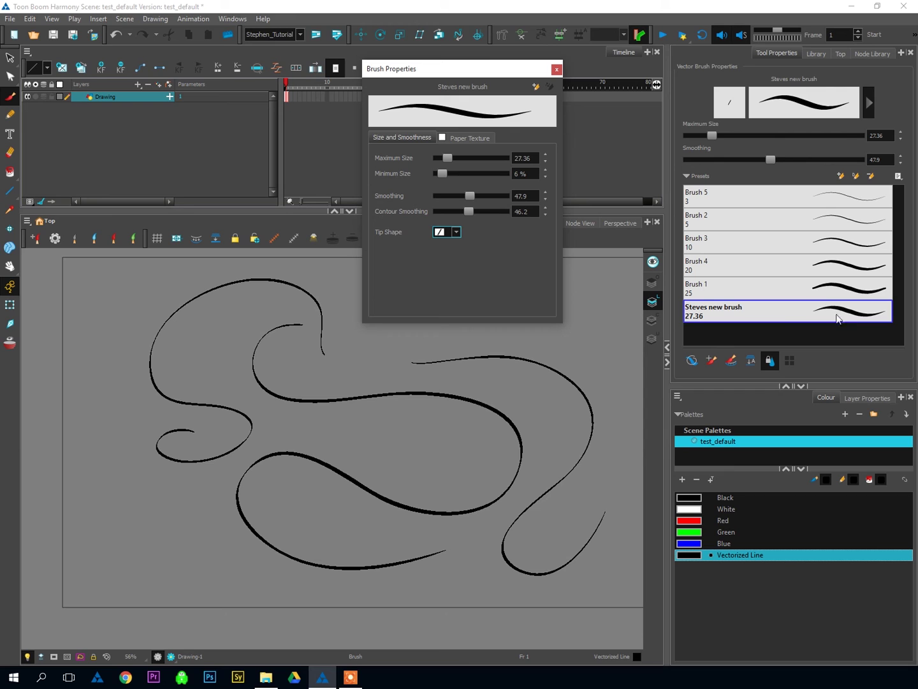
pyautogui.click(557, 72)
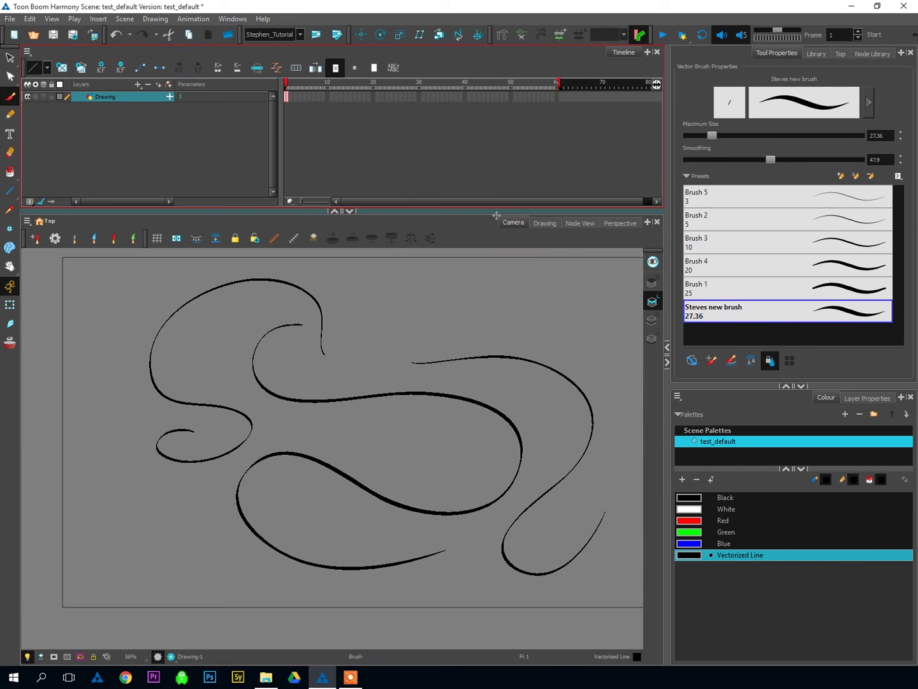
# - Draw a looping stroke, clear the canvas, then draw a spiral with an outer stroke
pyautogui.moveTo(519, 292)
pyautogui.mouseDown()
pyautogui.moveTo(339, 340)
pyautogui.moveTo(516, 337)
pyautogui.moveTo(559, 473)
pyautogui.moveTo(324, 520)
pyautogui.moveTo(542, 473)
pyautogui.mouseUp()
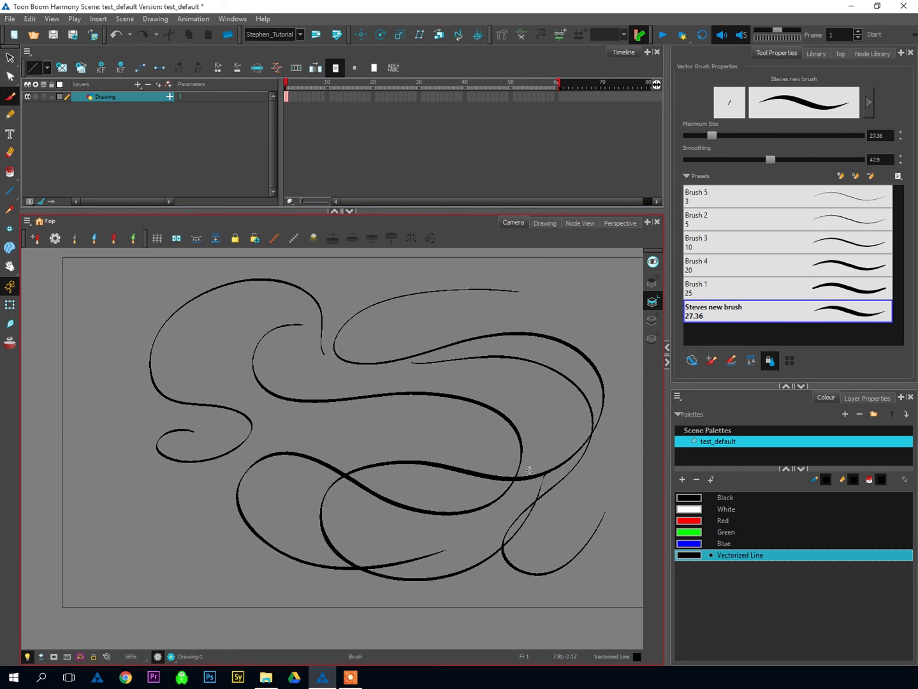
pyautogui.hotkey('ctrl', 'a')
pyautogui.press('Delete')
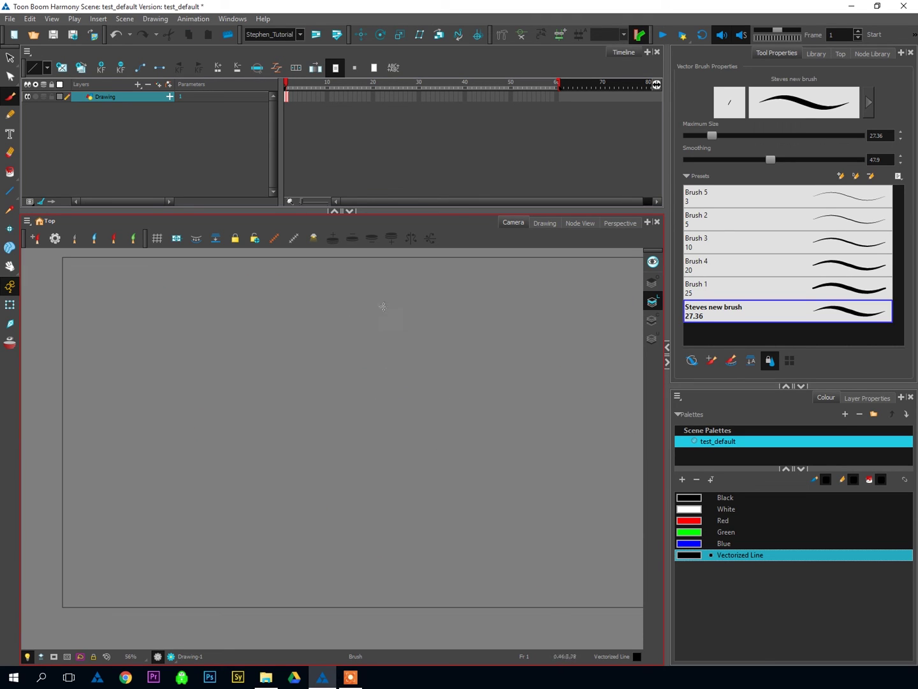
pyautogui.moveTo(254, 285)
pyautogui.mouseDown()
pyautogui.moveTo(255, 324)
pyautogui.moveTo(464, 486)
pyautogui.moveTo(404, 386)
pyautogui.moveTo(427, 422)
pyautogui.mouseUp()
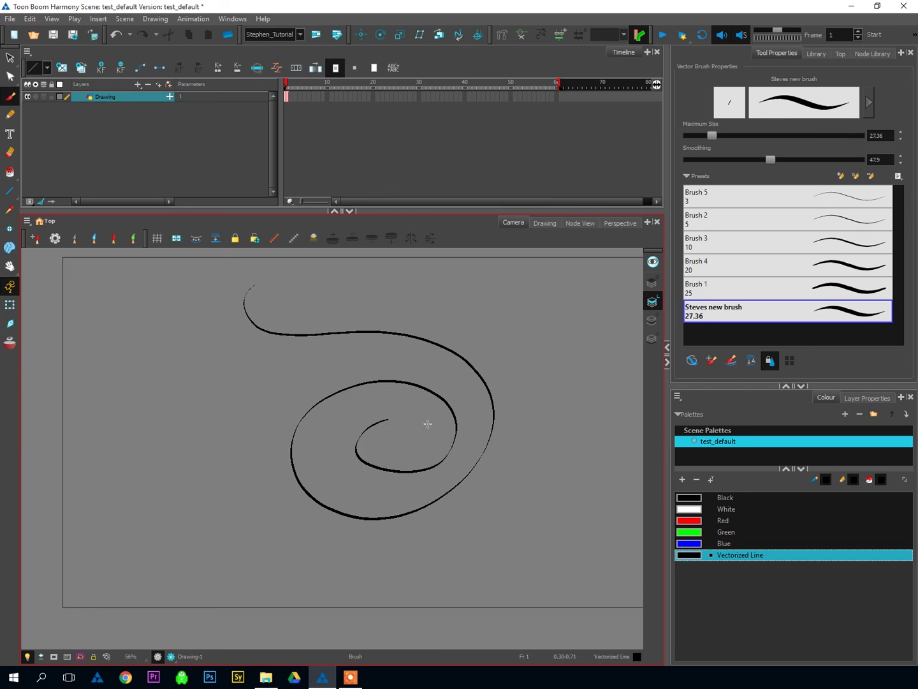
pyautogui.moveTo(311, 380)
pyautogui.mouseDown()
pyautogui.moveTo(476, 537)
pyautogui.moveTo(526, 368)
pyautogui.moveTo(356, 322)
pyautogui.moveTo(281, 284)
pyautogui.mouseUp()
pyautogui.moveTo(288, 384)
pyautogui.mouseDown()
pyautogui.moveTo(341, 606)
pyautogui.moveTo(566, 406)
pyautogui.mouseUp()
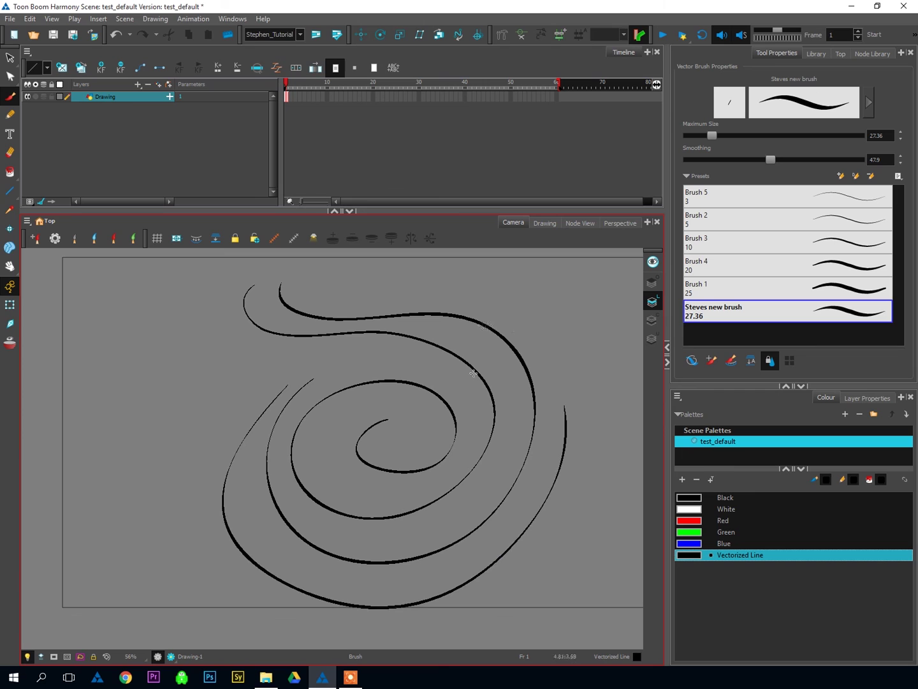
# - Clear the canvas and draw a final calligraphic spiral with an outer ring
pyautogui.hotkey('ctrl', 'a')
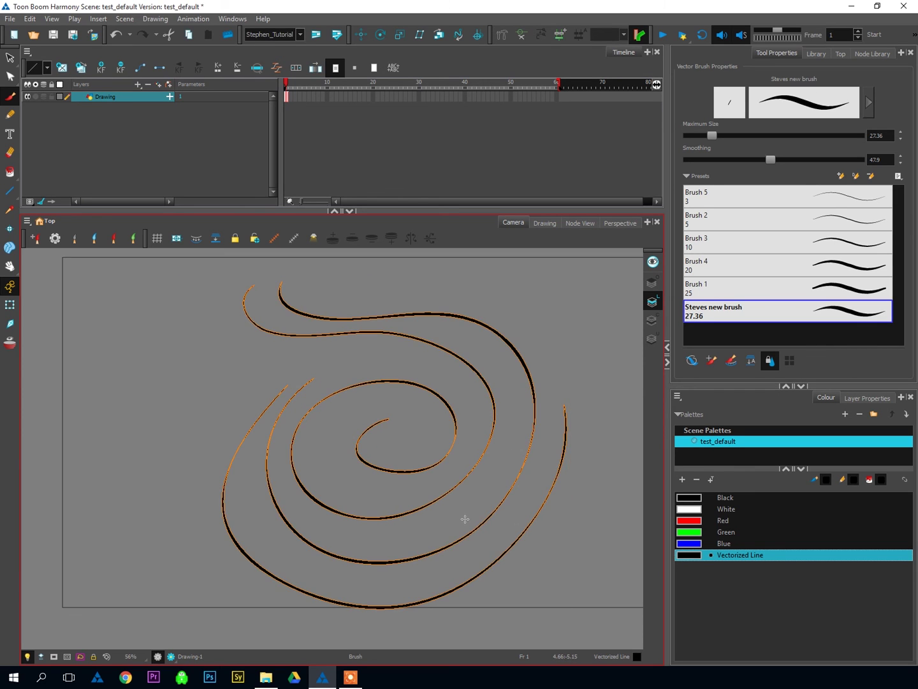
pyautogui.press('Delete')
pyautogui.moveTo(338, 325)
pyautogui.mouseDown()
pyautogui.moveTo(434, 312)
pyautogui.moveTo(371, 363)
pyautogui.moveTo(390, 394)
pyautogui.mouseUp()
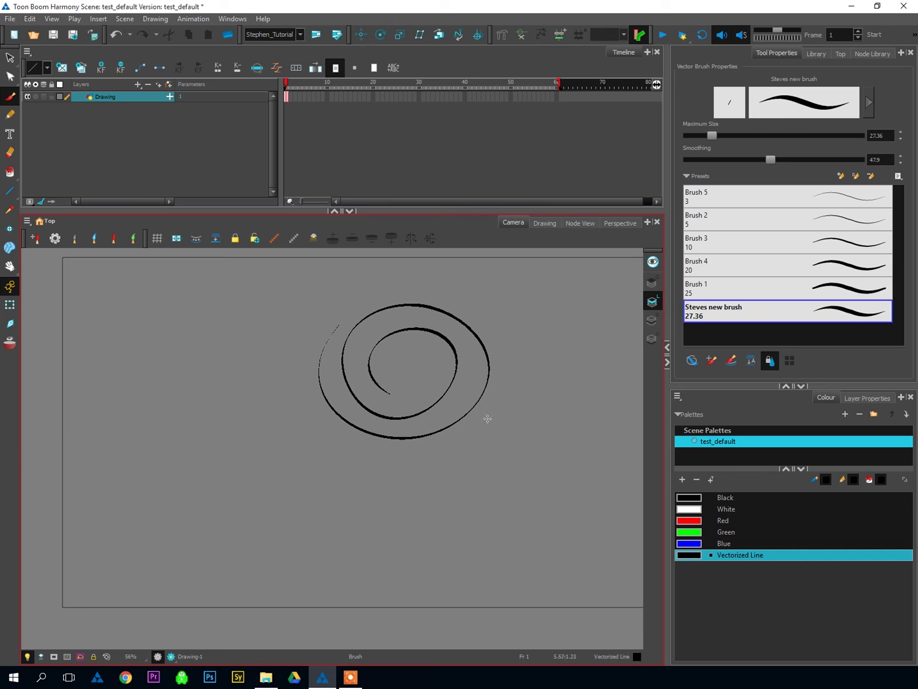
pyautogui.moveTo(494, 405)
pyautogui.mouseDown()
pyautogui.moveTo(301, 344)
pyautogui.moveTo(534, 425)
pyautogui.moveTo(472, 281)
pyautogui.mouseUp()
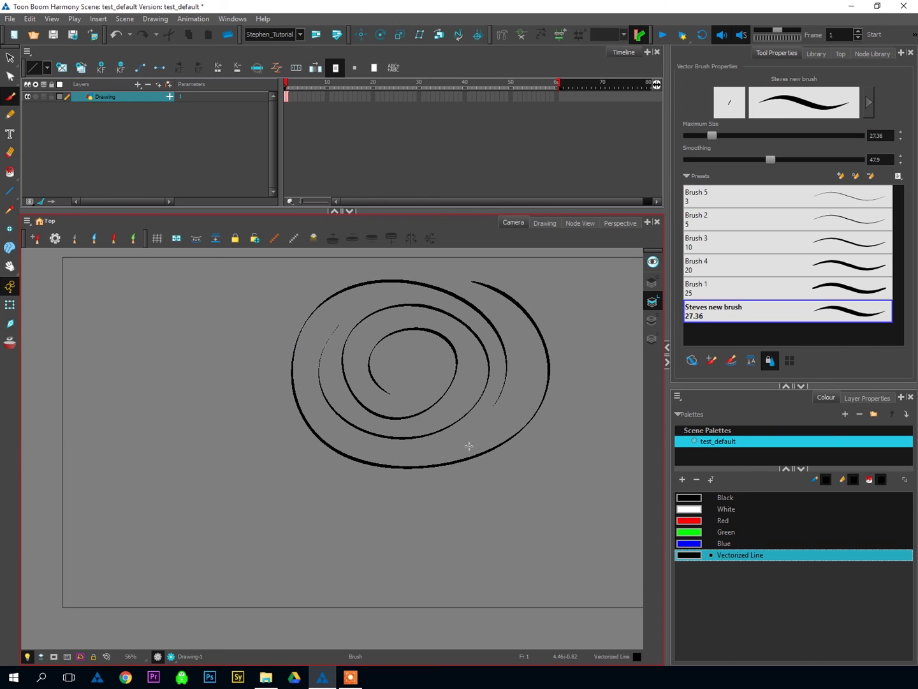